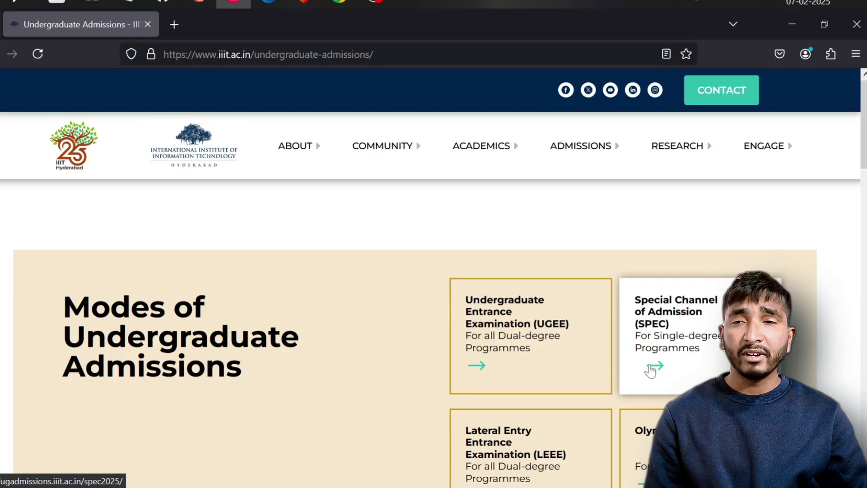
Step: Open the Special Channel of Admission (SPEC) page from the modes of undergraduate admissions
mouse_move(587, 182)
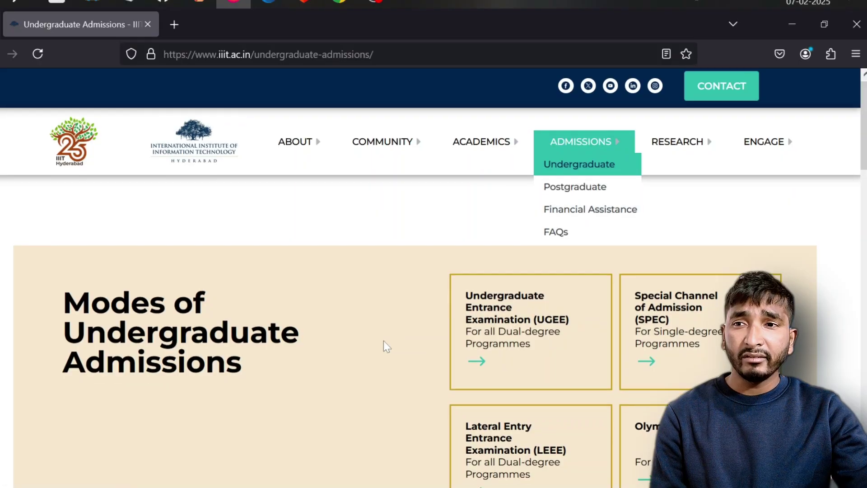
scroll(383, 340, "down", 3)
scroll(496, 343, "up", 3)
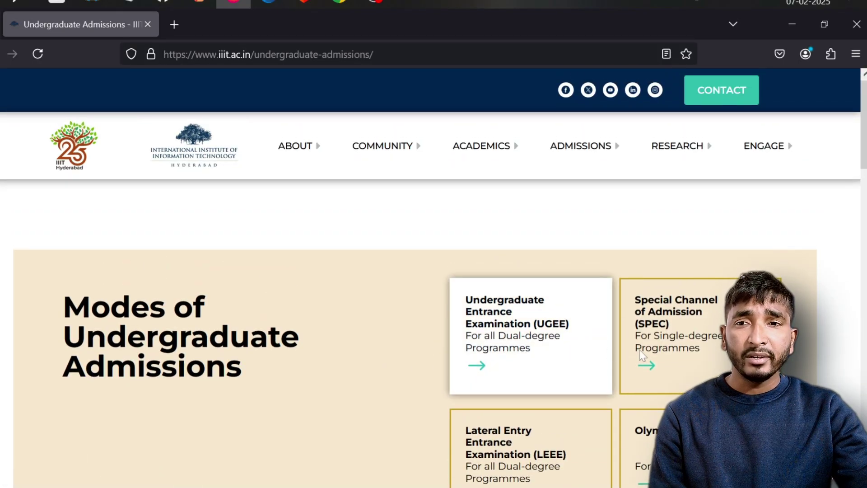
scroll(539, 324, "down", 2)
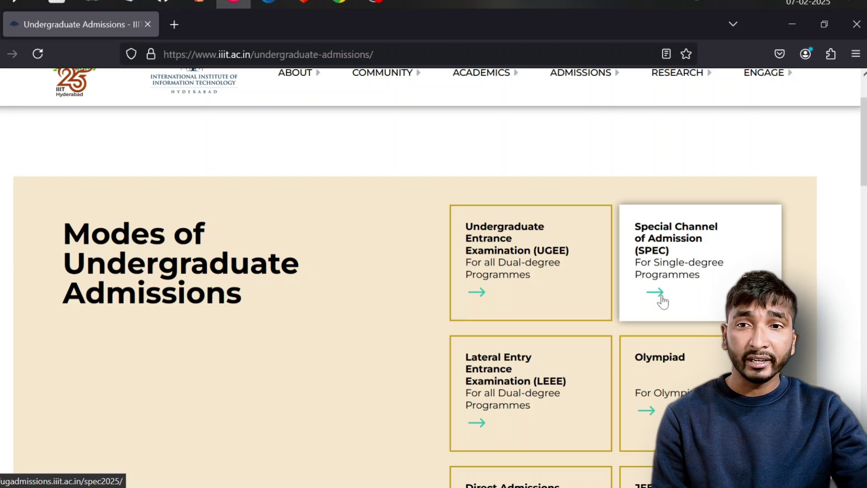
left_click(663, 299)
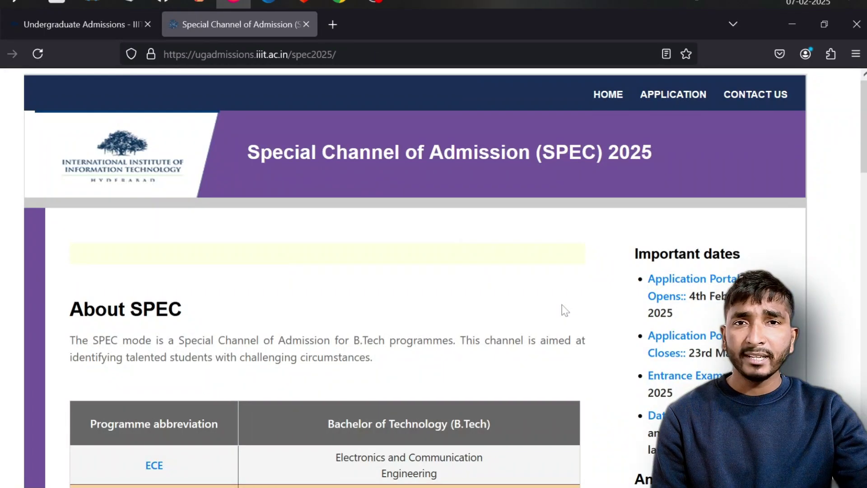
Step: Review the B.Tech programmes and the eligibility section, highlighting the JNV criterion, its class range and both eligible categories
scroll(564, 310, "down", 5)
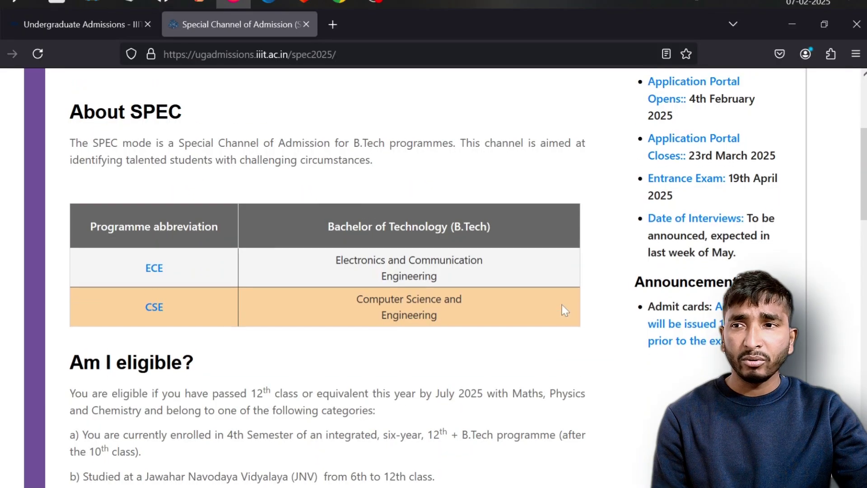
scroll(564, 311, "up", 3)
scroll(564, 311, "down", 5)
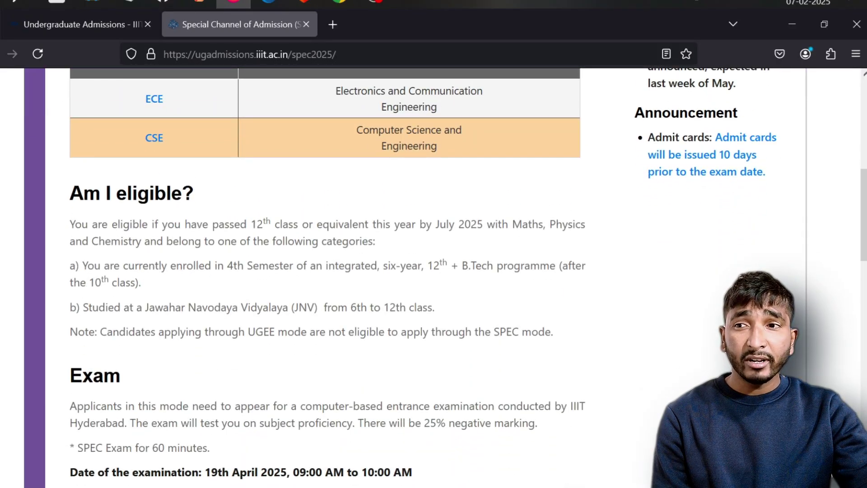
left_click_drag(154, 307, 315, 307)
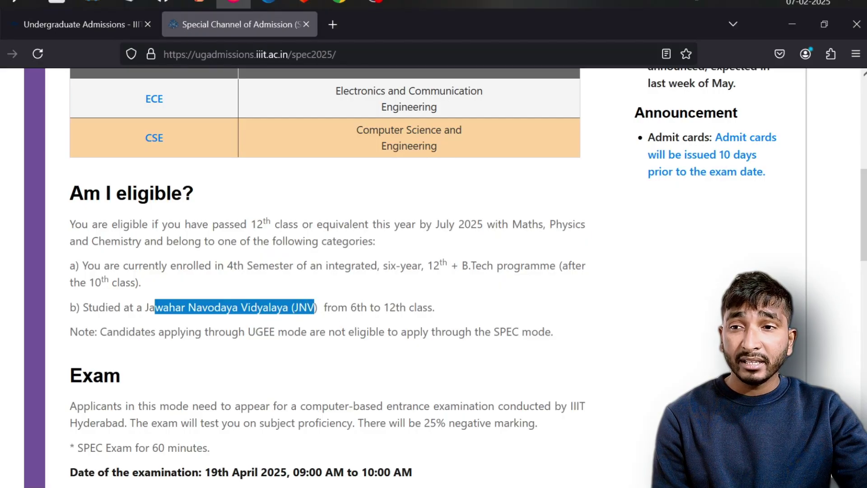
left_click_drag(321, 306, 432, 307)
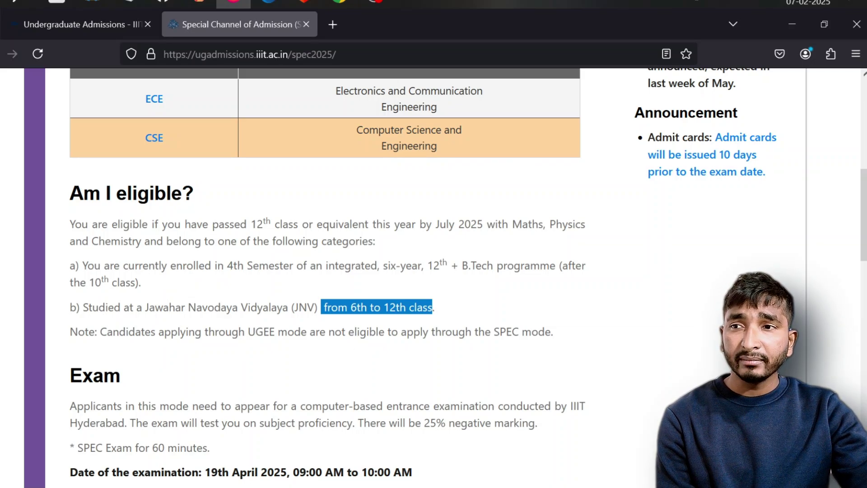
left_click_drag(70, 265, 440, 309)
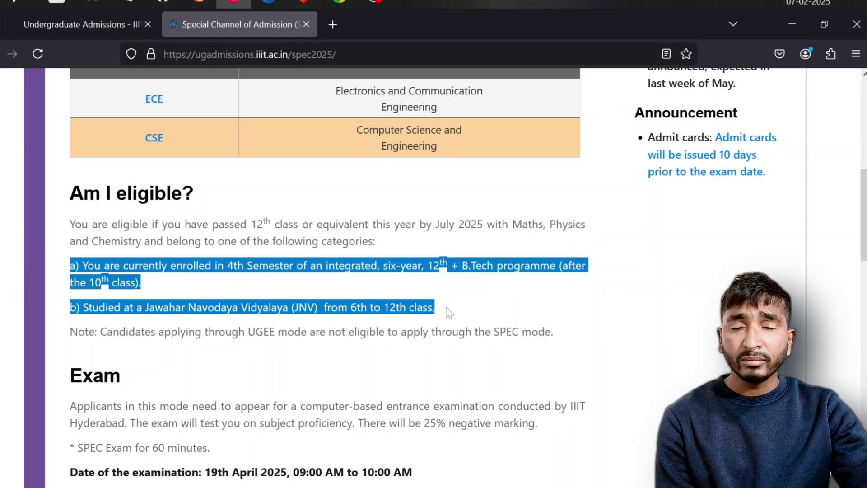
Step: Review the application fee and the application portal's closing date, highlighting both on the SPEC page
scroll(448, 311, "down", 10)
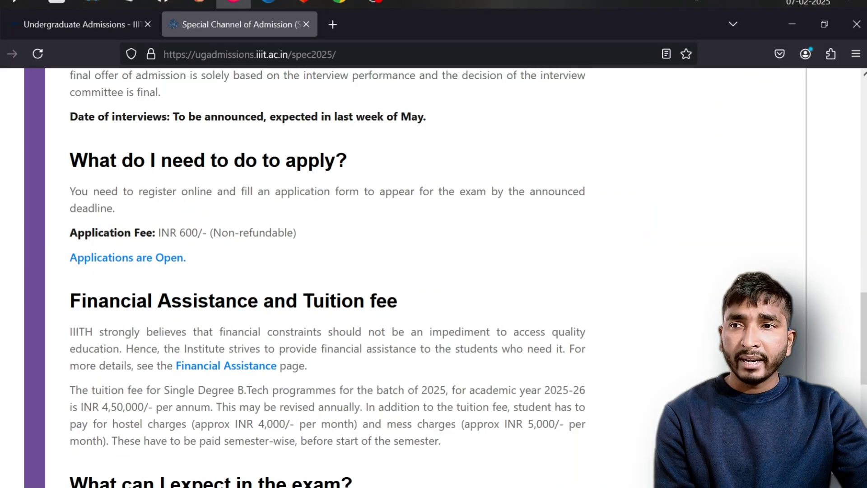
left_click_drag(158, 233, 319, 234)
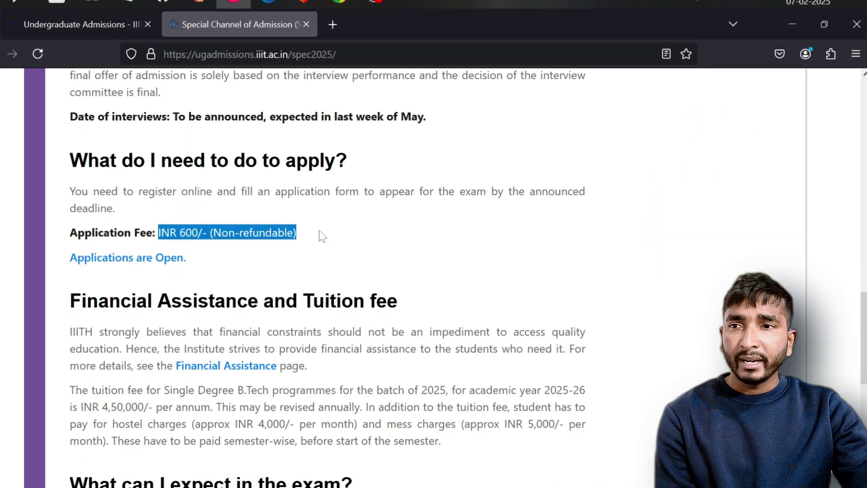
scroll(320, 234, "down", 5)
left_click_drag(449, 295, 446, 321)
scroll(446, 321, "up", 10)
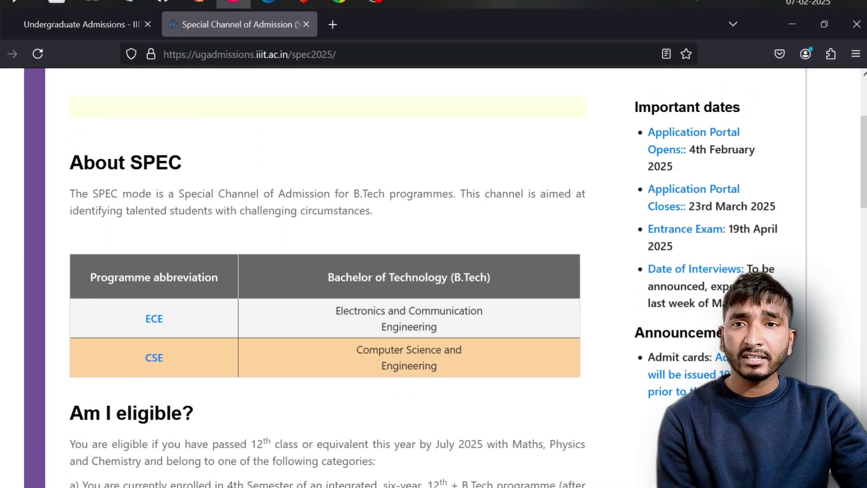
left_click_drag(689, 206, 781, 210)
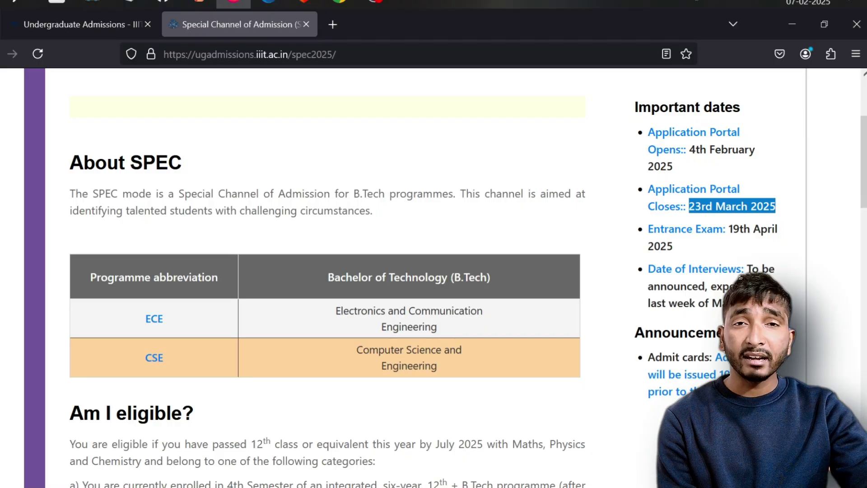
Step: Review the contact details for queries at the end of the SPEC page, highlighting the block and the office timings
scroll(711, 298, "down", 15)
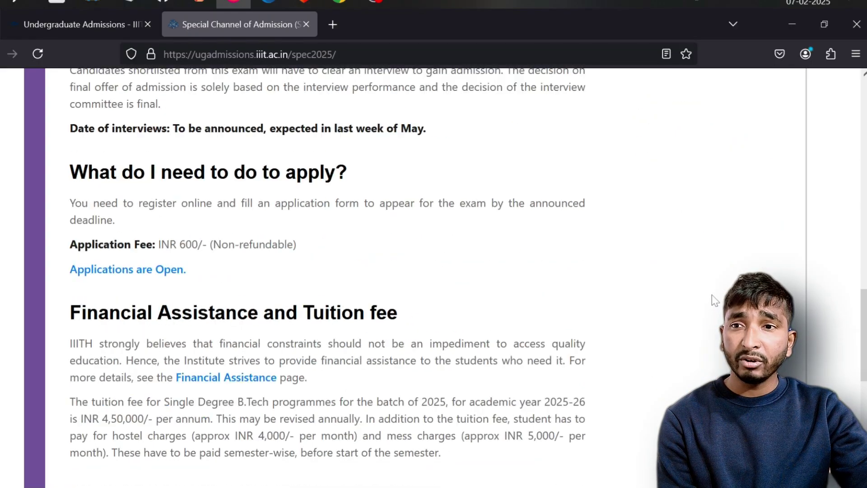
left_click_drag(330, 292, 568, 409)
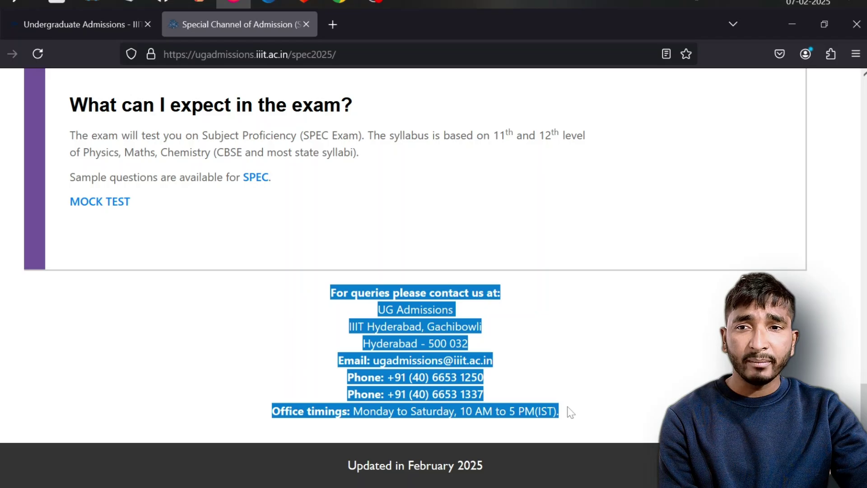
left_click_drag(363, 411, 534, 410)
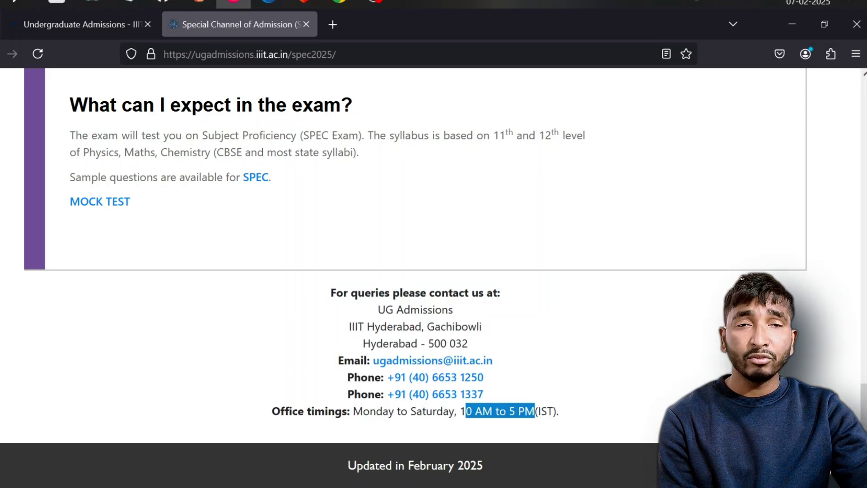
left_click(534, 410)
Step: Go to the SPEC application portal and open the registration form for new users
scroll(534, 410, "up", 8)
scroll(414, 277, "up", 10)
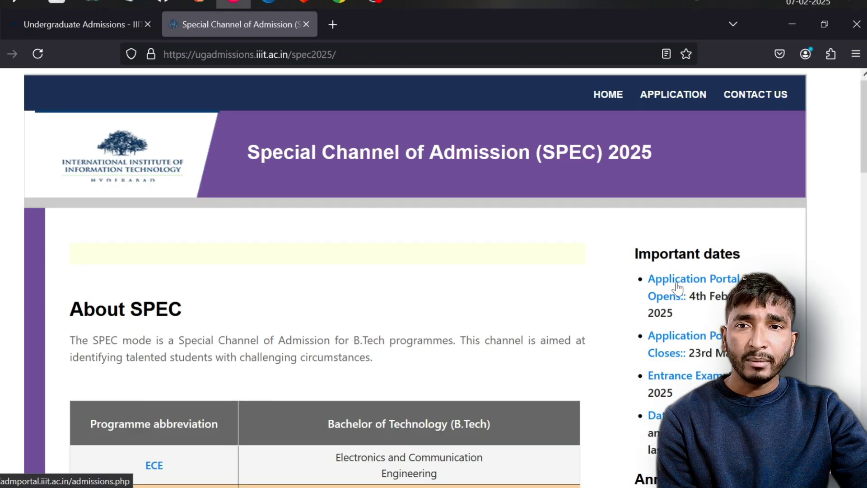
left_click(677, 96)
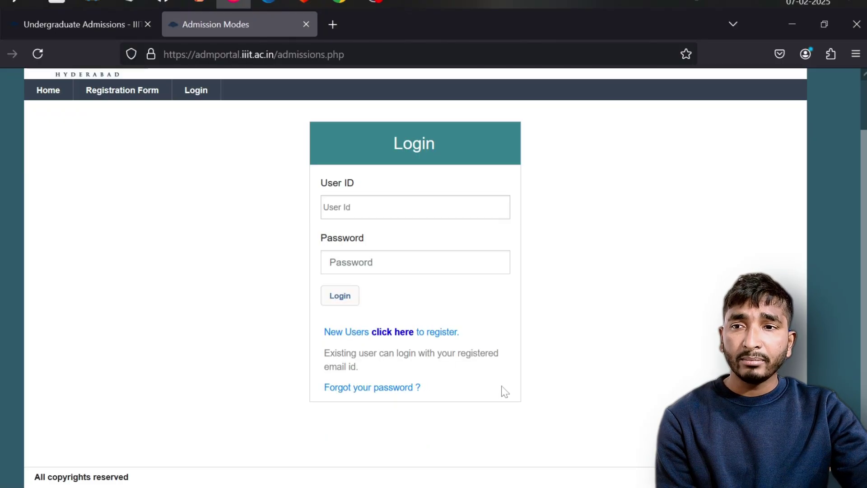
scroll(503, 393, "down", 1)
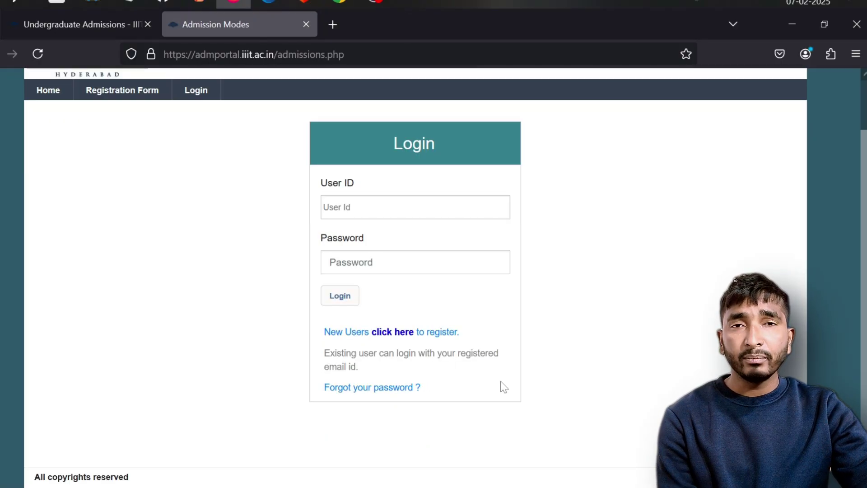
left_click(394, 335)
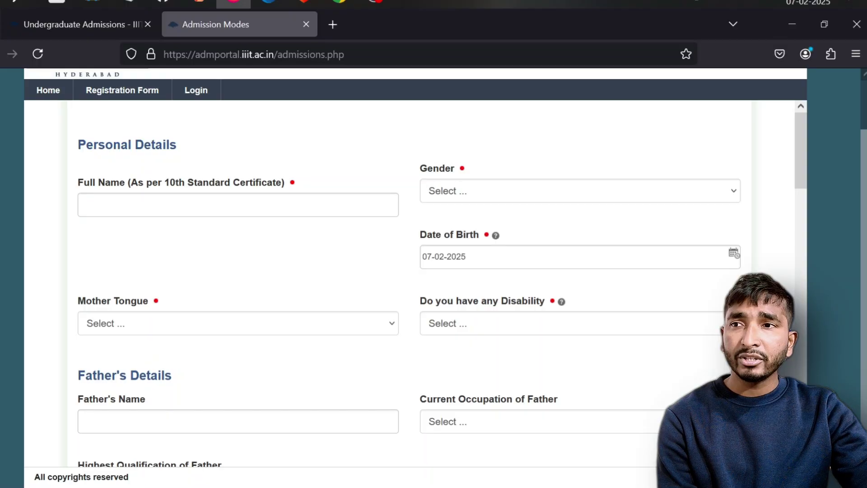
Step: Look at the full name, gender and date of birth fields under Personal Details
left_click(238, 205)
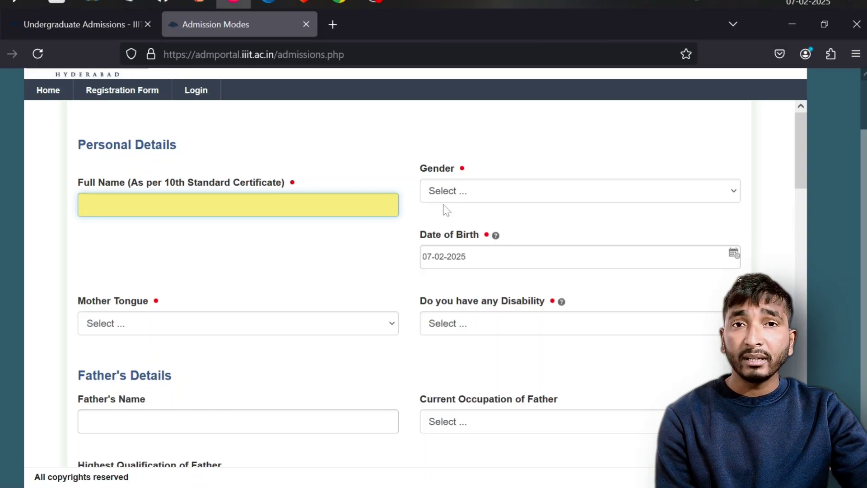
left_click(453, 195)
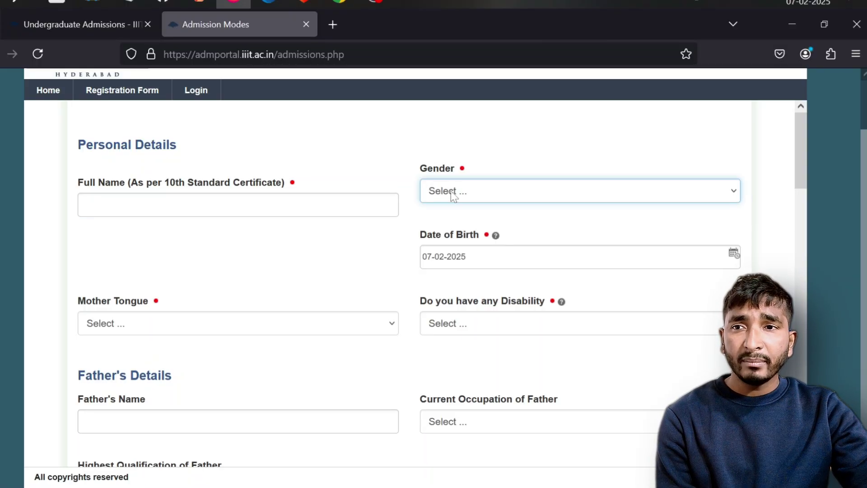
scroll(510, 253, "down", 3)
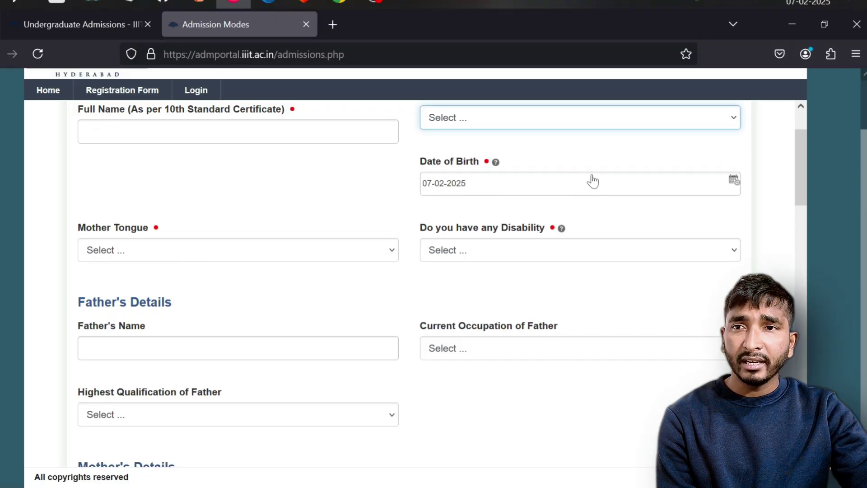
Step: Check the options offered for mother tongue and disability in the registration form without choosing any
left_click(238, 250)
scroll(236, 366, "down", 5)
scroll(177, 189, "down", 3)
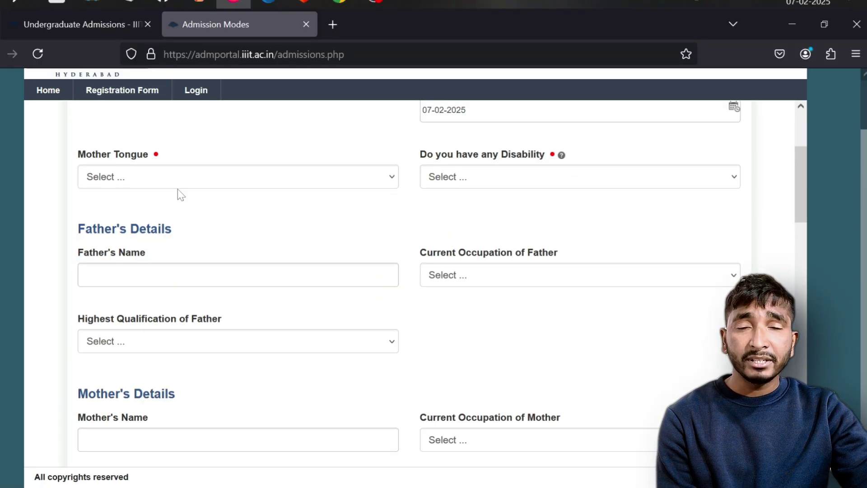
left_click(232, 176)
scroll(142, 478, "down", 5)
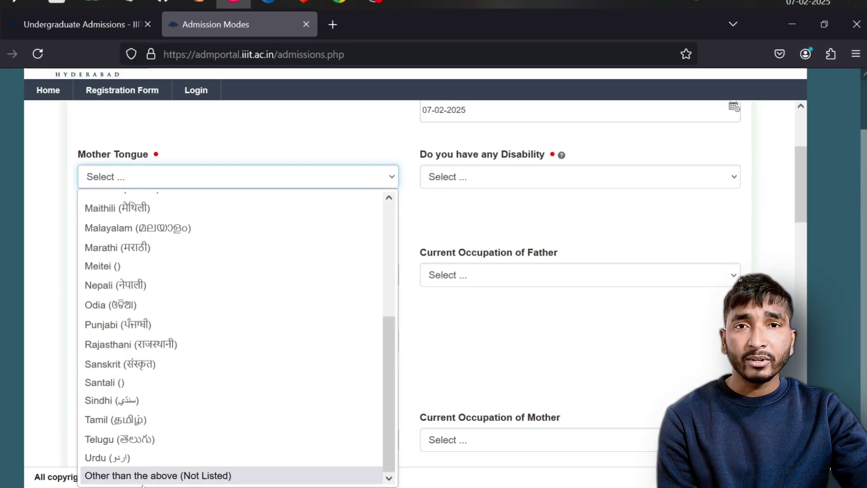
left_click(485, 183)
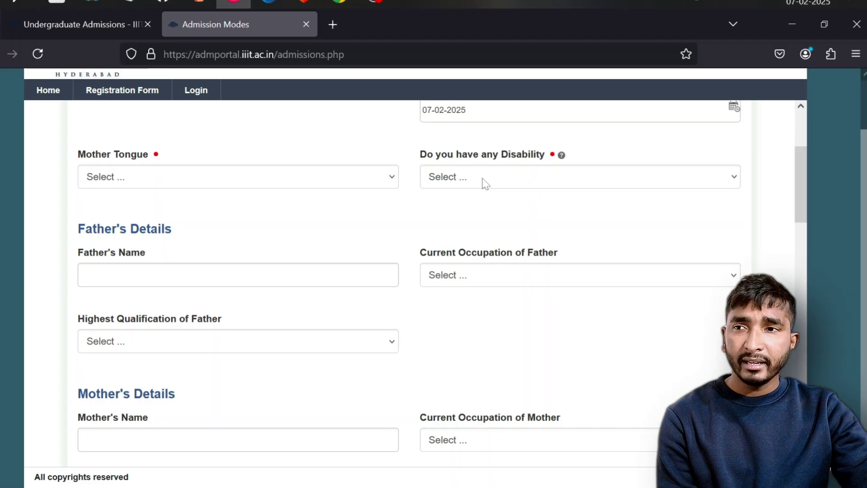
left_click(485, 183)
left_click(307, 205)
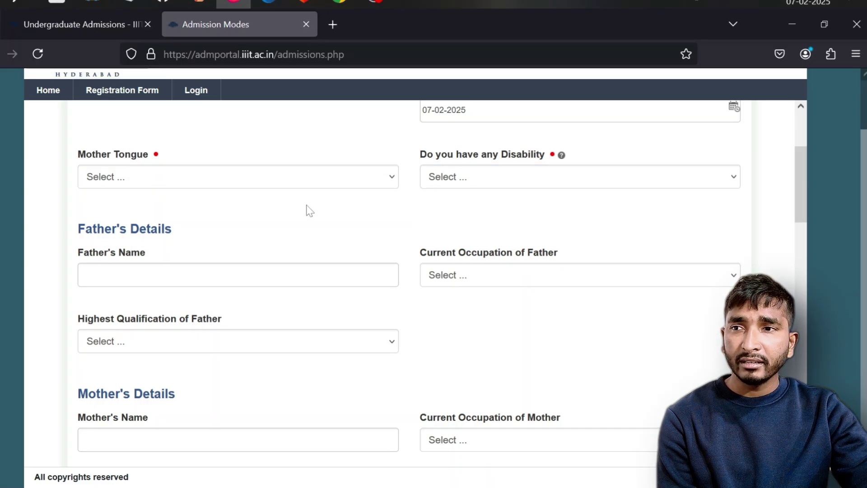
Step: Check the options for the father's current occupation and highest qualification, leaving both unselected
scroll(206, 221, "down", 3)
left_click(499, 205)
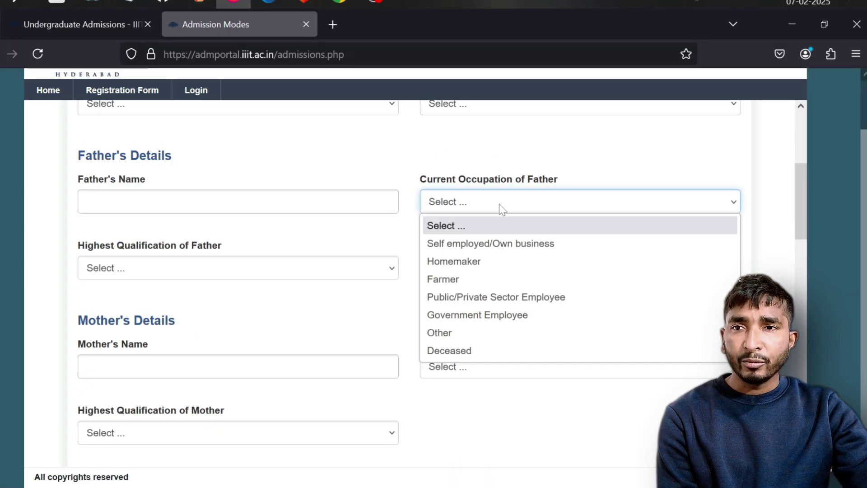
left_click(224, 268)
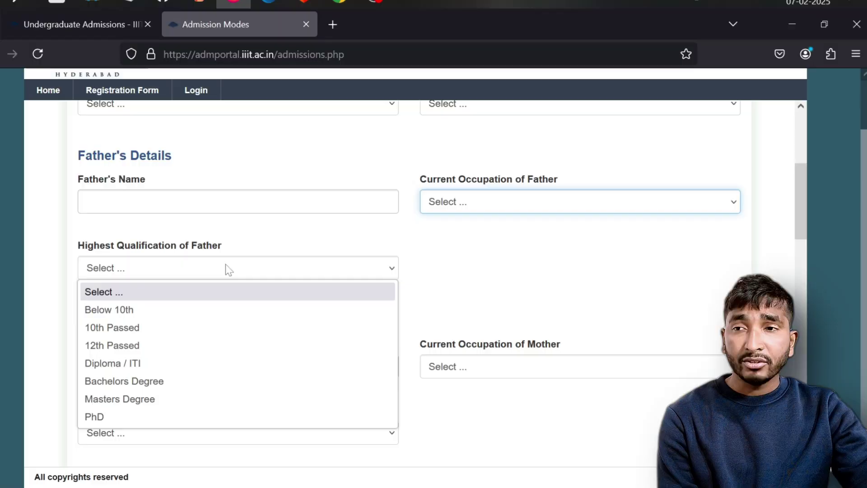
left_click(462, 268)
Step: Look through the mother's name, current occupation and highest qualification fields without filling them in
scroll(462, 263, "down", 3)
left_click(226, 220)
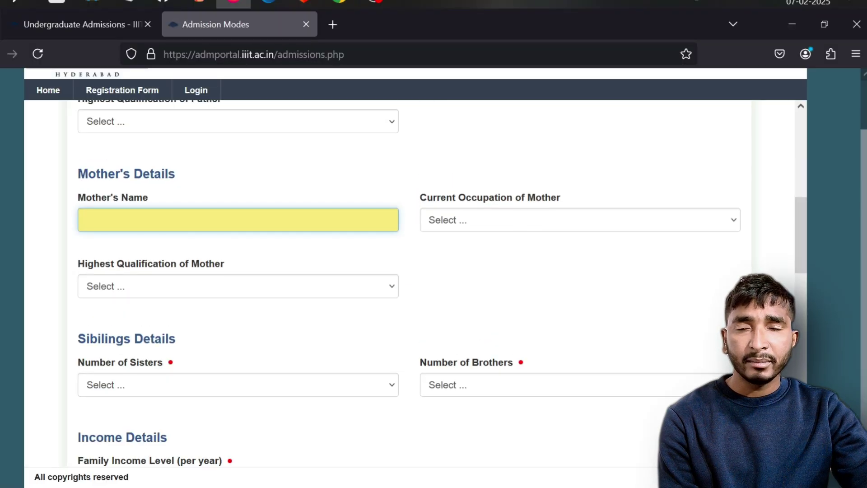
left_click(477, 229)
left_click(338, 324)
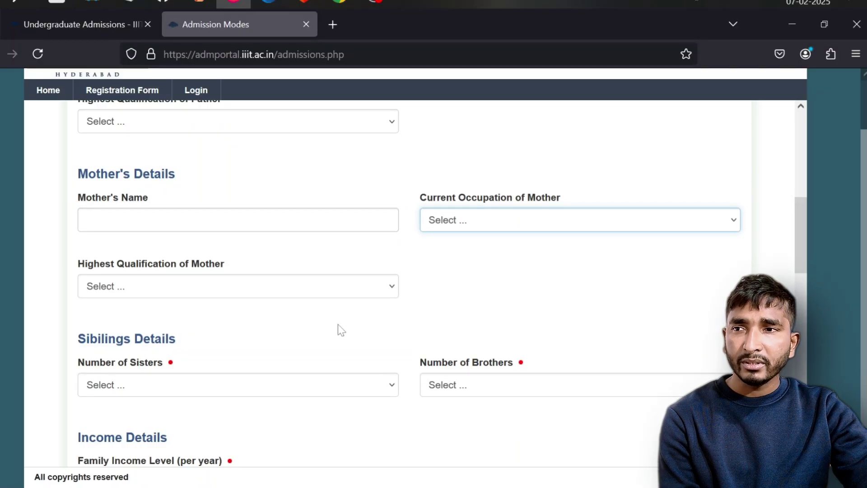
left_click(373, 285)
left_click(457, 276)
Step: Check the options for number of sisters, number of brothers and yearly family income level
scroll(457, 276, "down", 3)
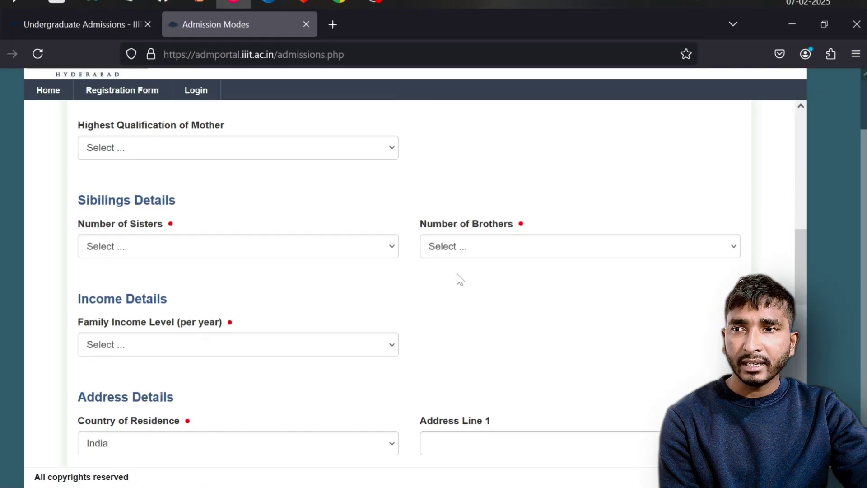
left_click(180, 233)
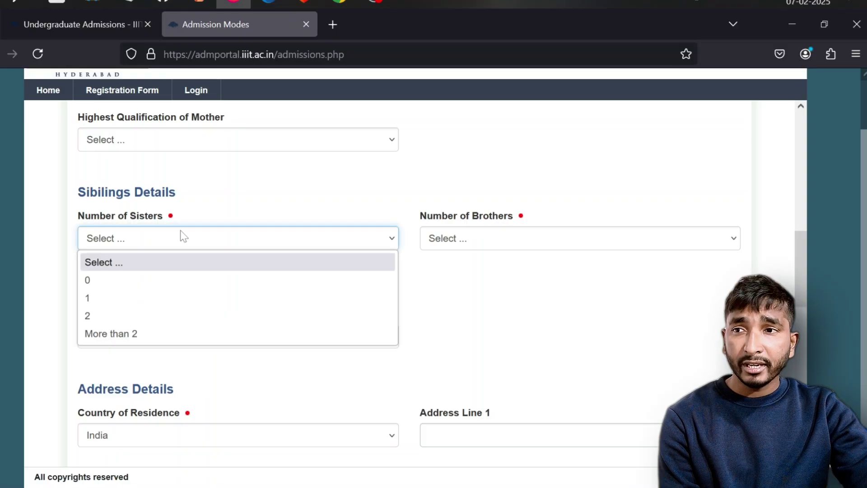
left_click(461, 238)
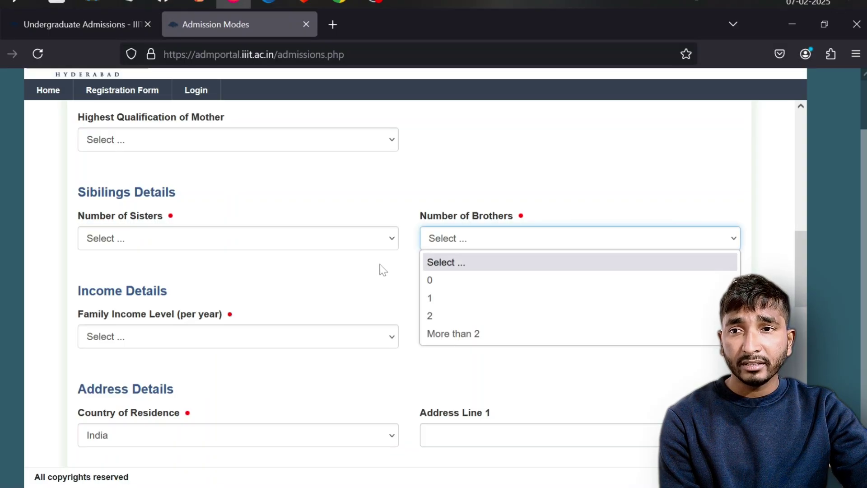
scroll(343, 271, "down", 2)
left_click(303, 267)
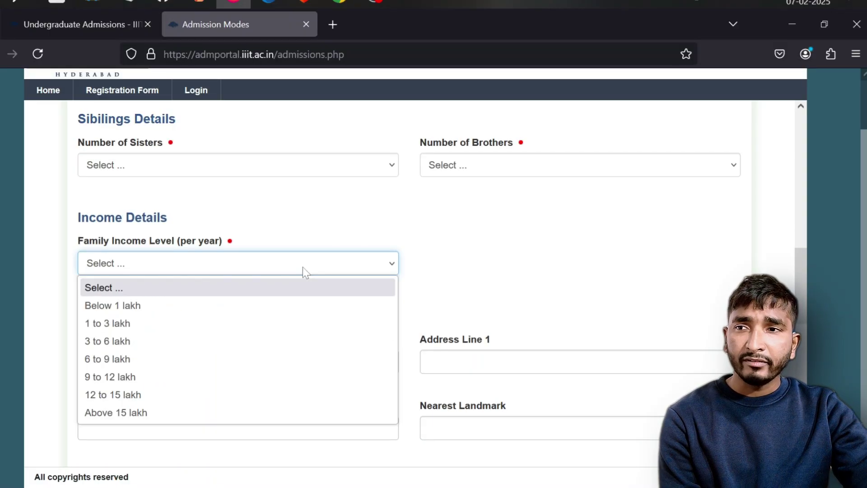
Step: Look through the Address Line 1, Address Line 2 and Nearest Landmark fields without filling them in
left_click(525, 247)
scroll(524, 246, "down", 3)
left_click(473, 223)
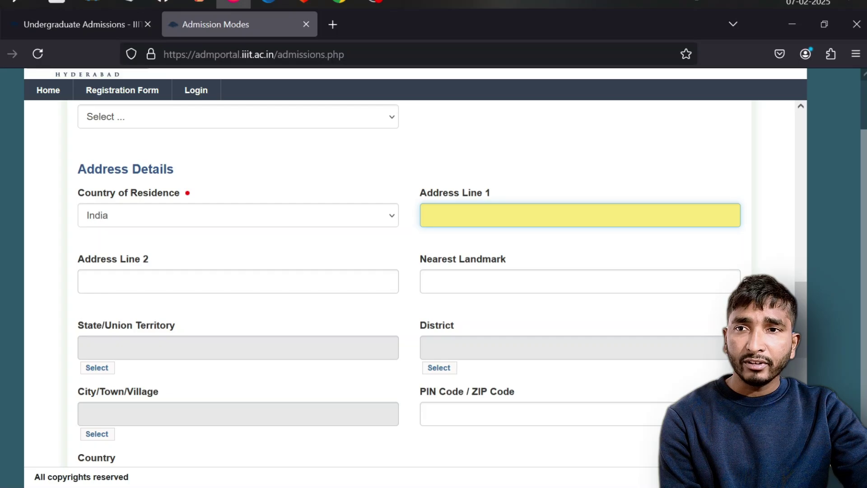
left_click(136, 281)
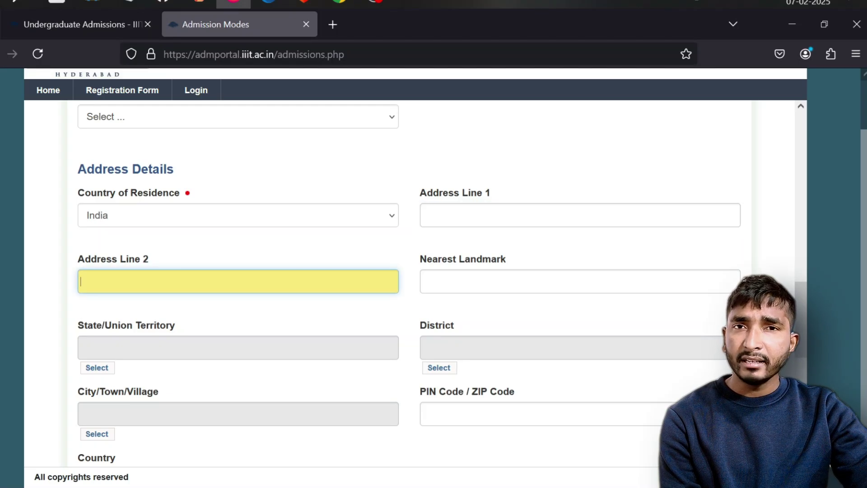
left_click(478, 281)
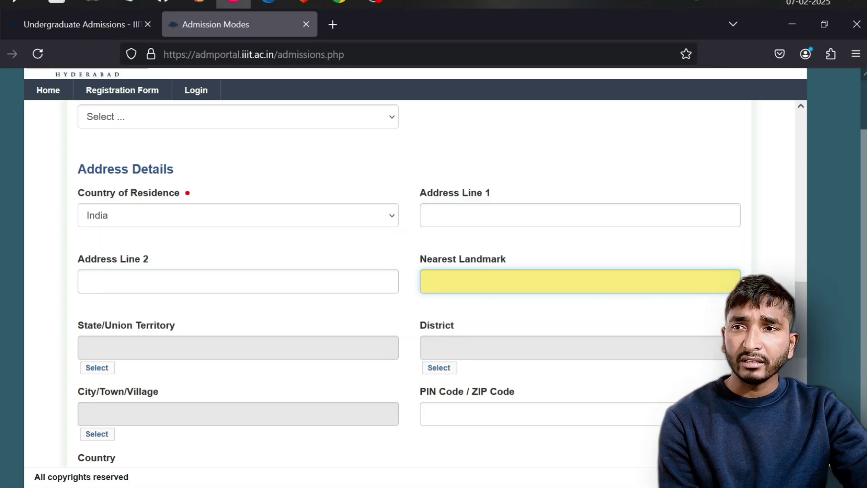
Step: Check the State/Union Territory options and the PIN Code / ZIP Code field, leaving both empty
scroll(483, 293, "down", 3)
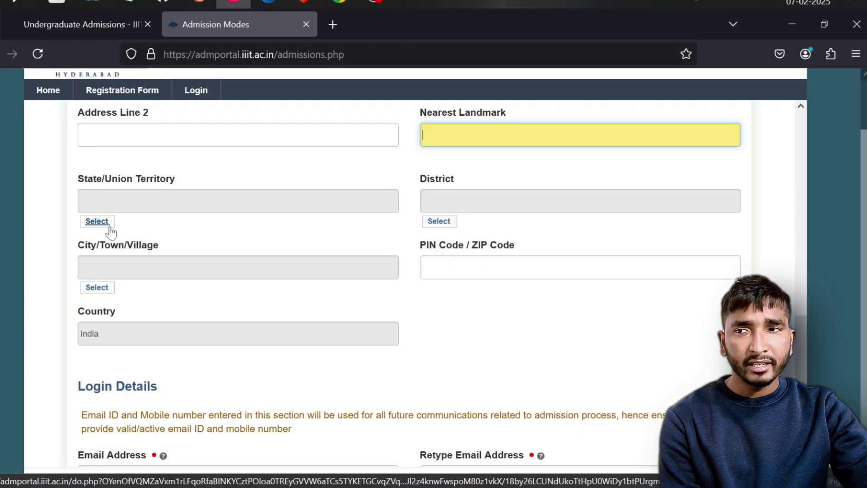
left_click(97, 221)
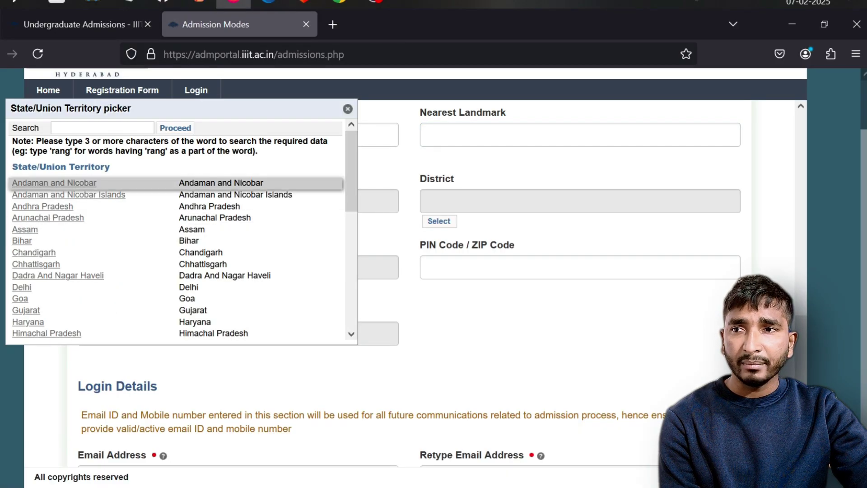
left_click(434, 304)
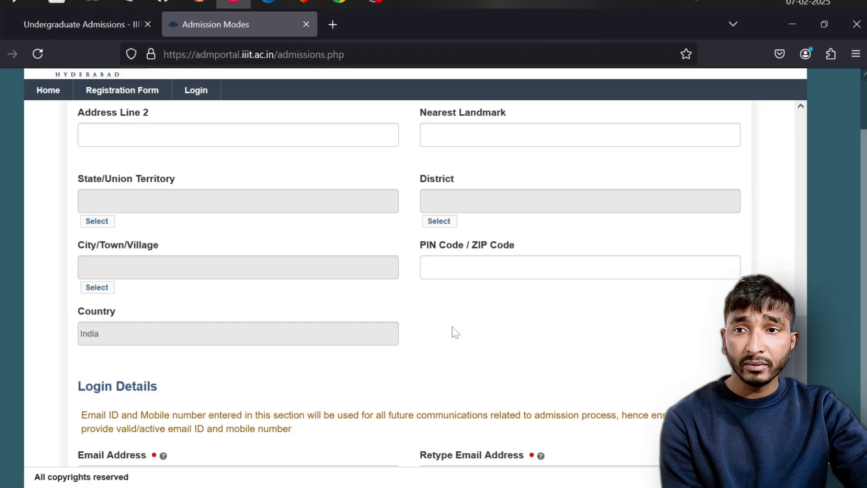
left_click(451, 267)
Step: Review the Login Details notice and the Email Address and Retype Email Address fields without entering anything
scroll(451, 267, "down", 1)
scroll(257, 187, "down", 3)
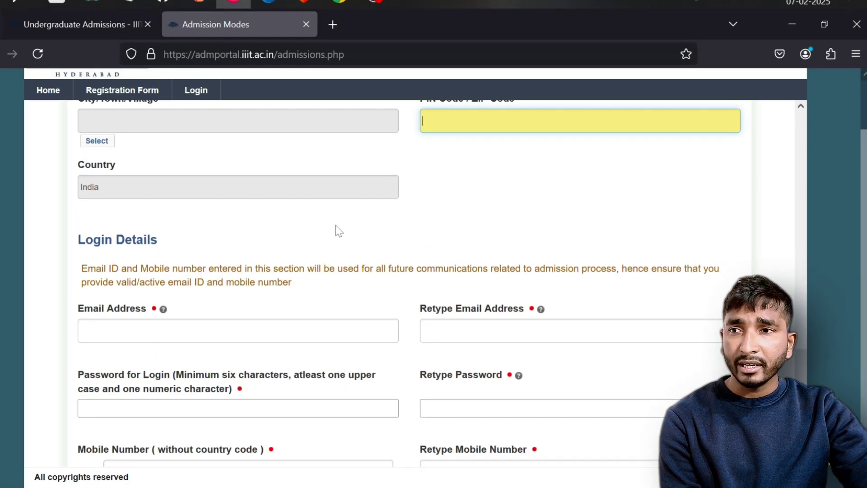
scroll(337, 228, "down", 2)
left_click(244, 255)
left_click(325, 213)
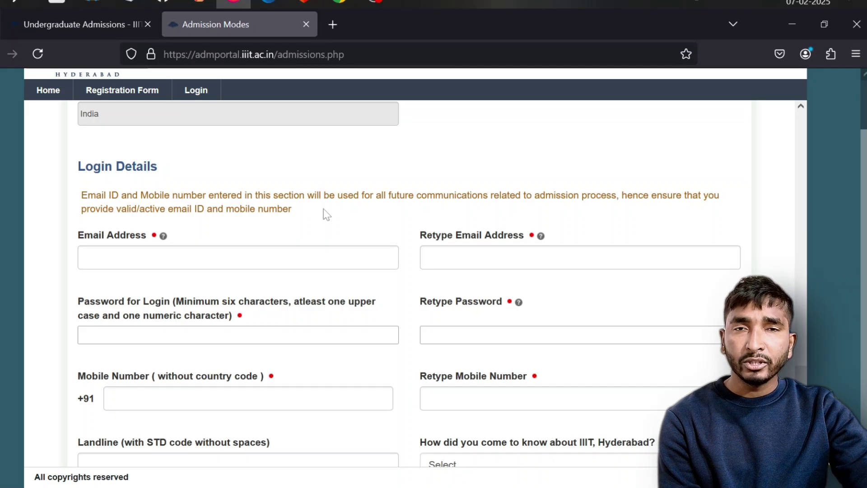
left_click(238, 258)
key("Tab")
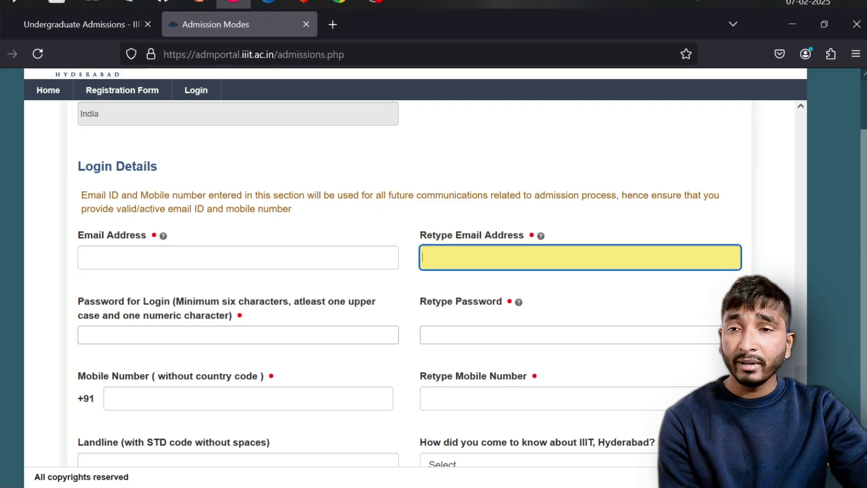
key("shift+Tab")
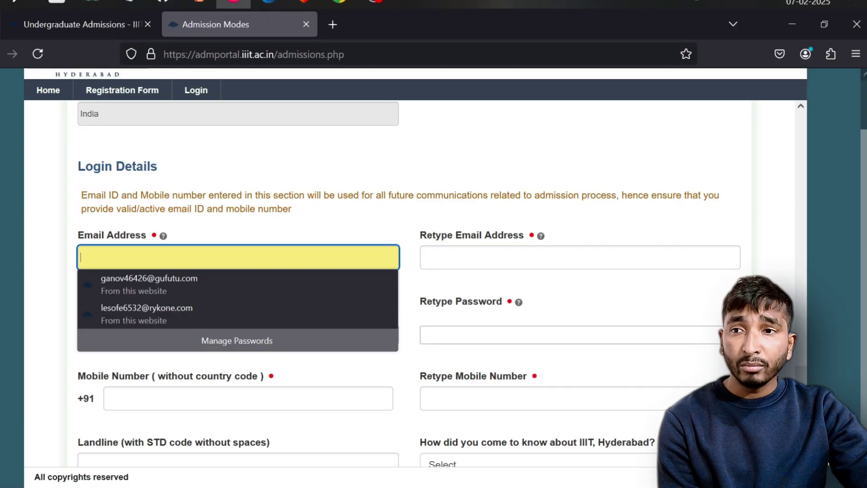
key("Tab")
Step: Read the login password requirements and look at the password and Retype Password fields, leaving them blank
scroll(353, 289, "down", 1)
left_click(228, 282)
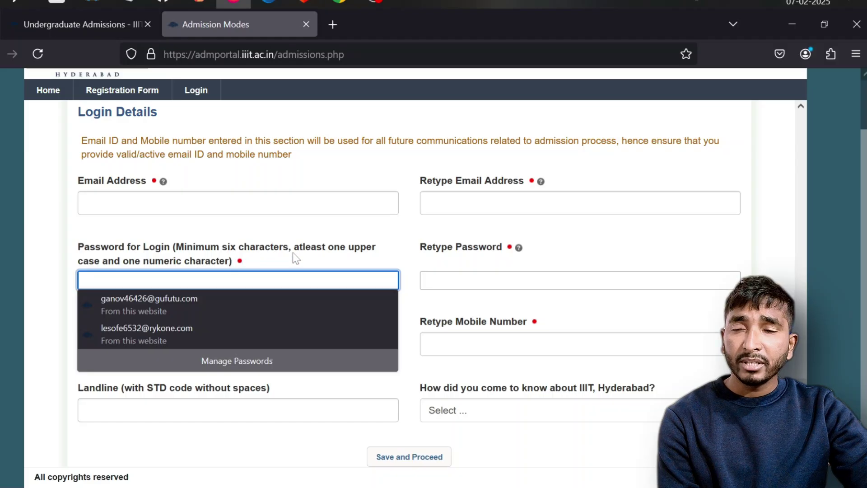
left_click(359, 232)
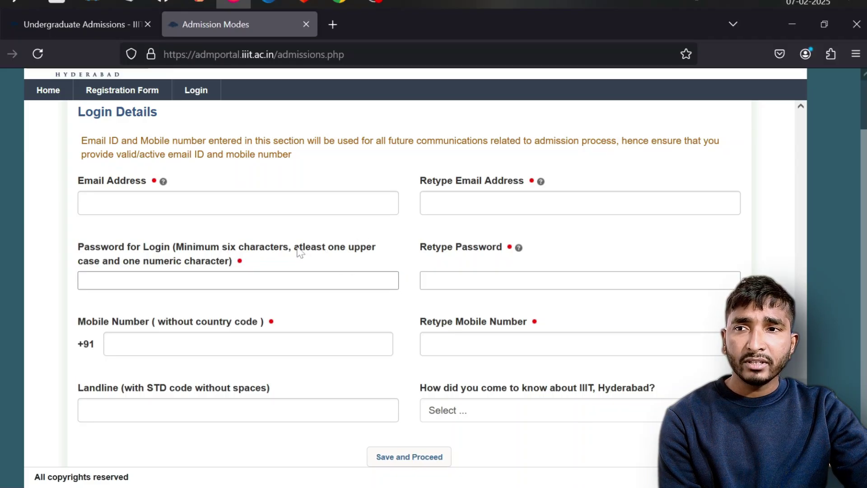
left_click_drag(295, 247, 378, 249)
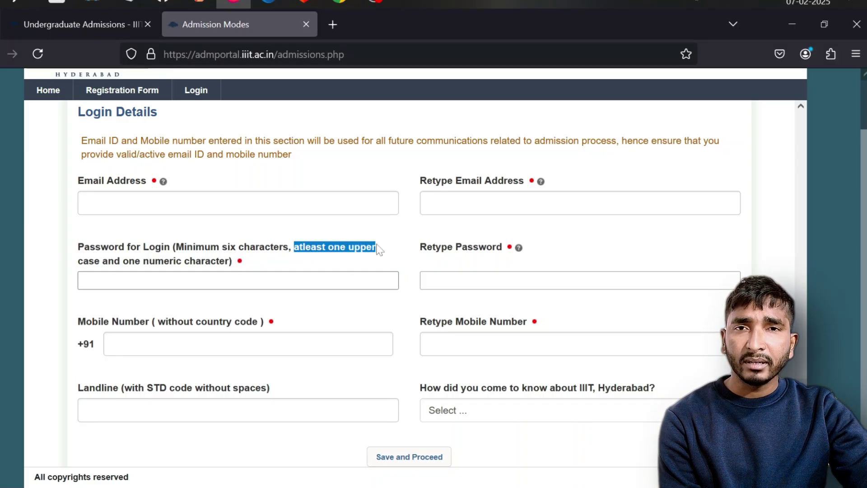
left_click(331, 260)
left_click(376, 233)
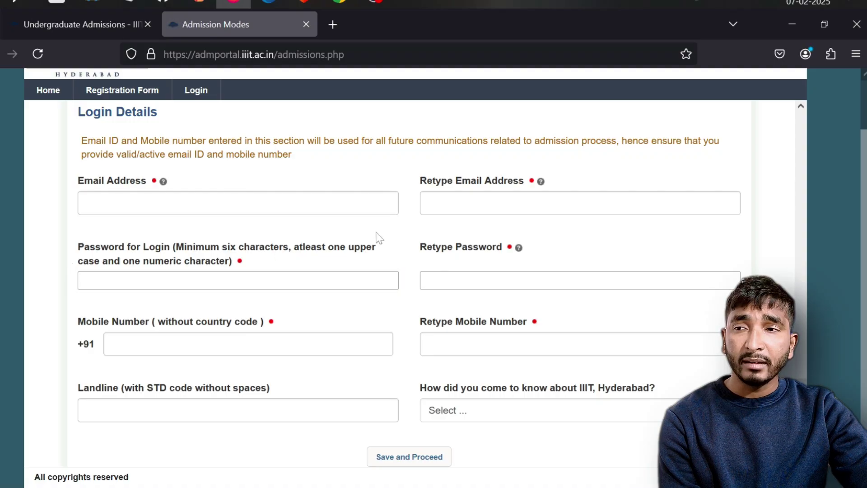
left_click(260, 279)
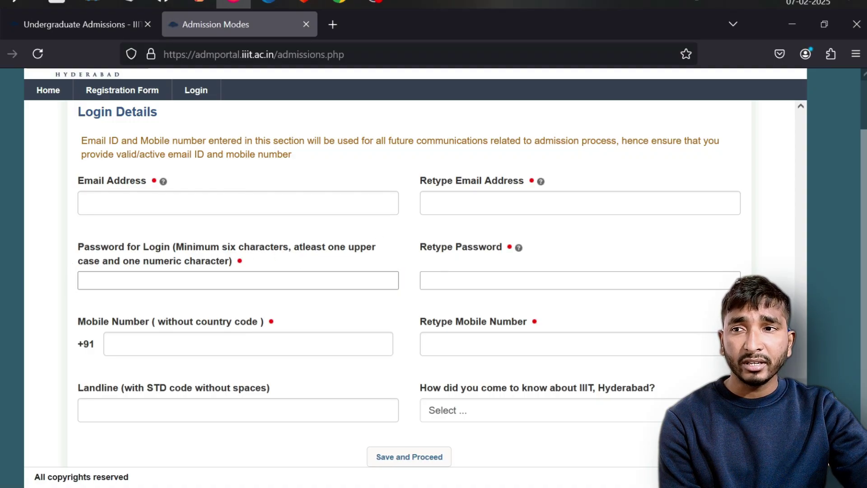
key("Tab")
Step: Check the mobile number, landline and "How did you come to know about IIIT, Hyderabad?" fields, and try saving the blank form
key("Tab")
key("Tab")
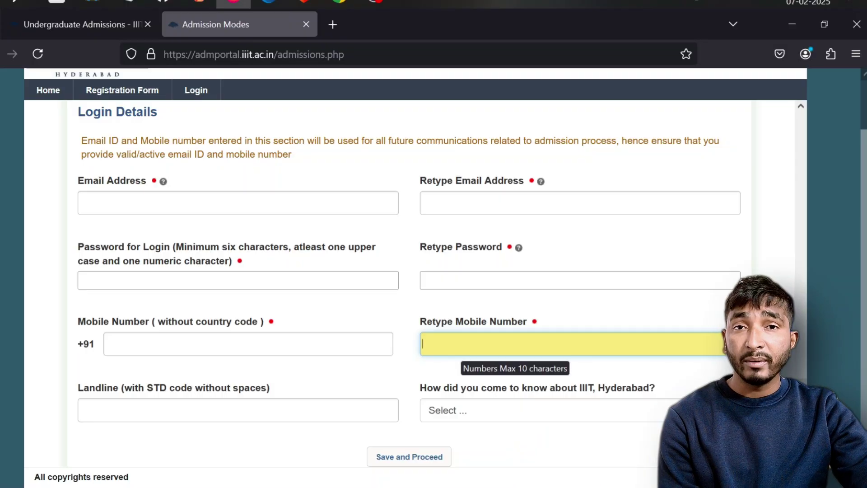
key("Tab")
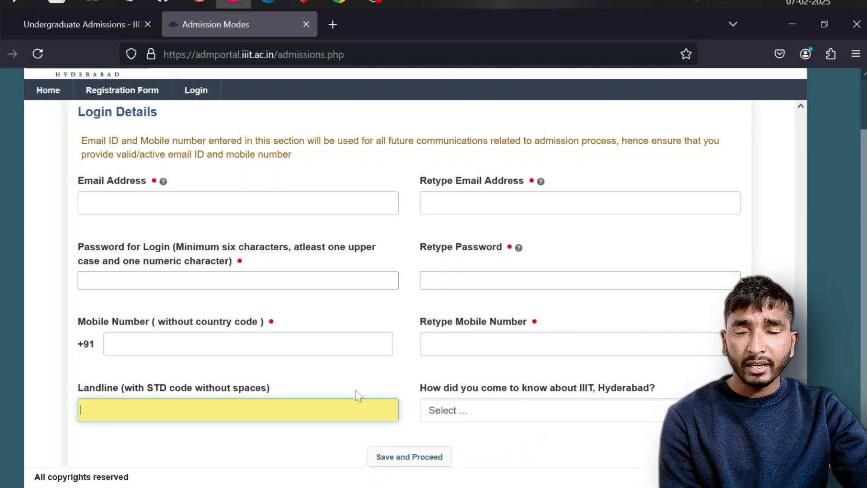
left_click(584, 414)
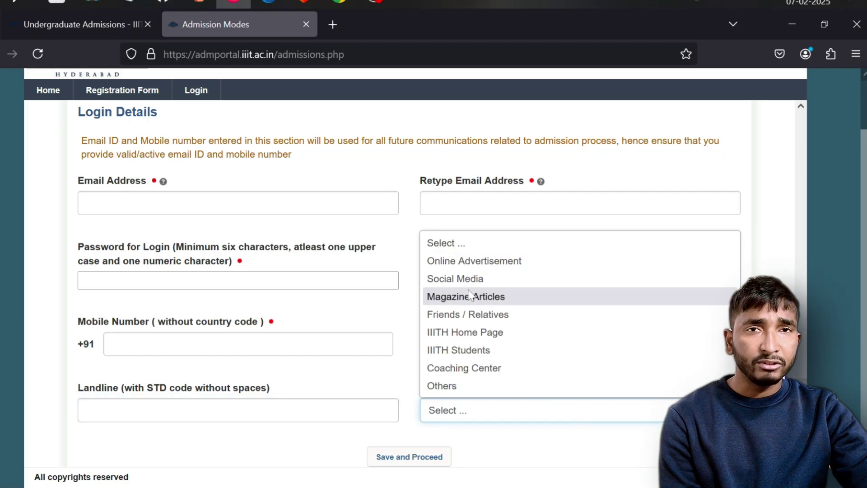
left_click(490, 450)
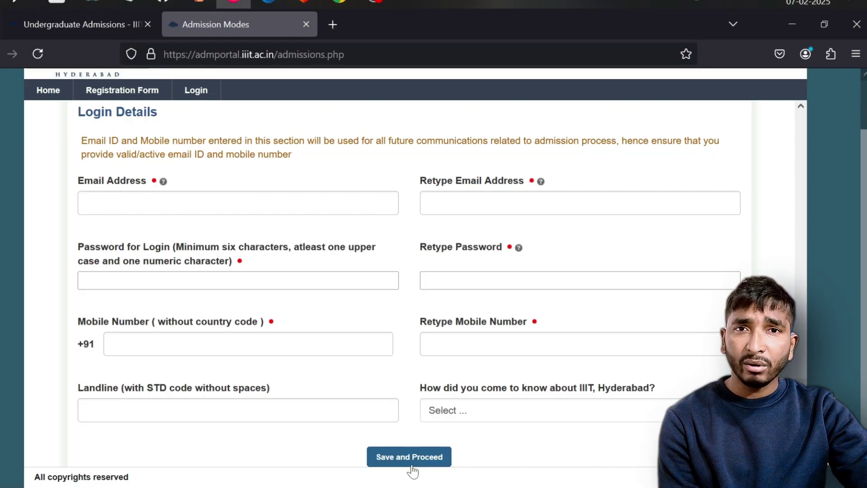
left_click(415, 460)
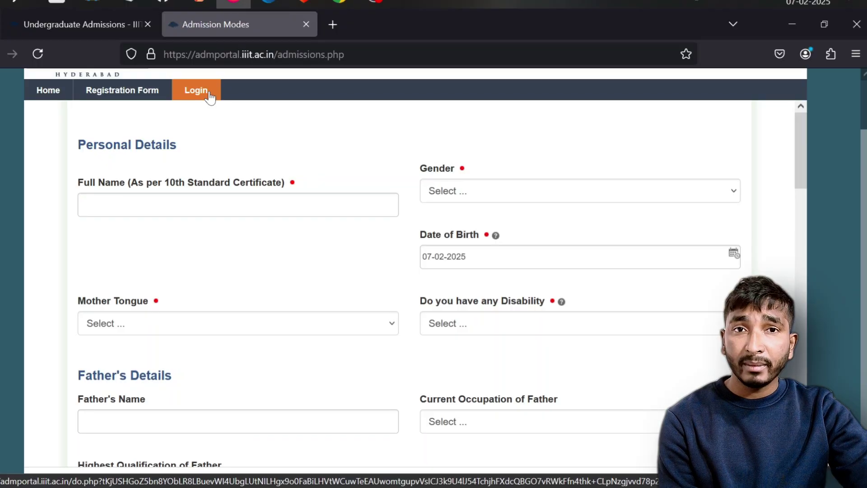
Step: Log in to the admission portal as an existing applicant, filling the User ID and Password from the second saved login
left_click(209, 96)
left_click(388, 206)
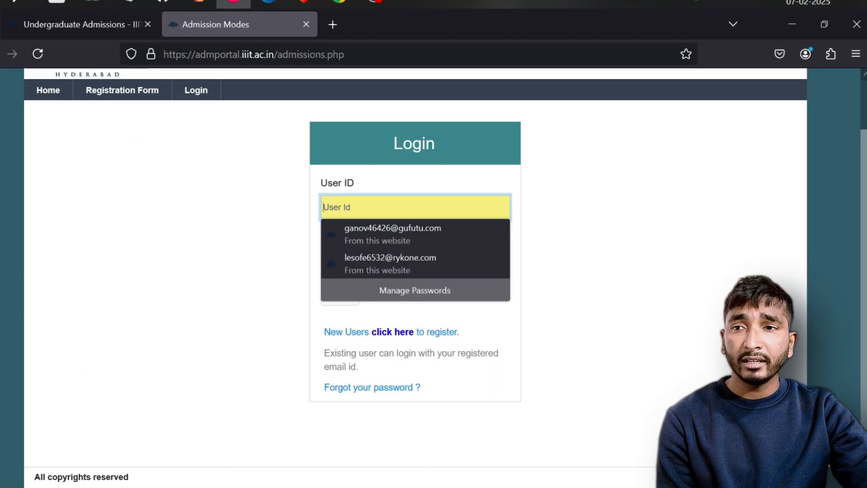
left_click(395, 264)
left_click(344, 299)
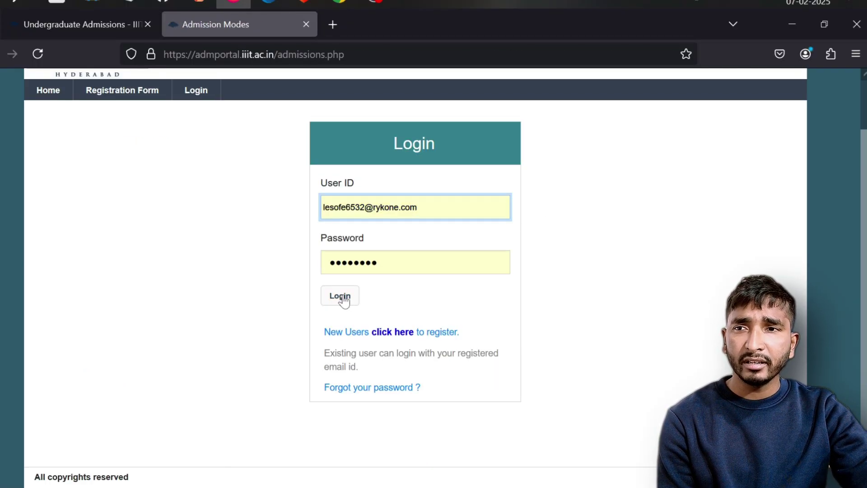
Step: Open the undergraduate SPEC application form, read the eligibility alert and accept it
left_click(214, 114)
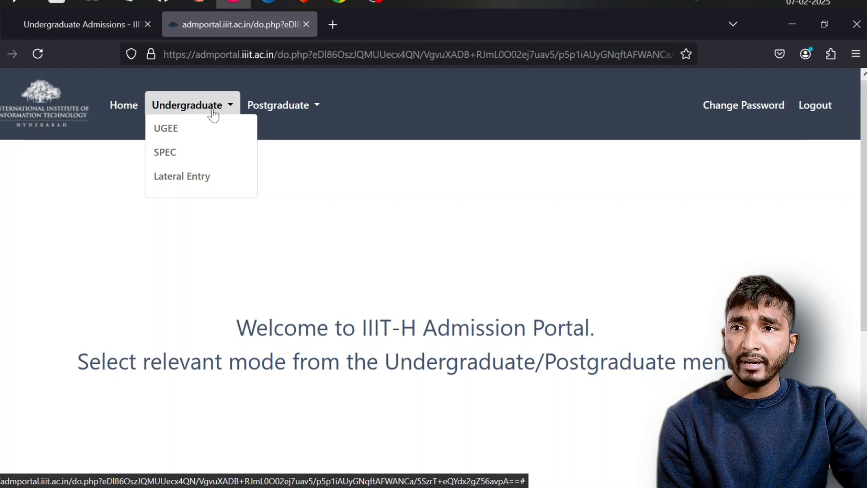
left_click(169, 155)
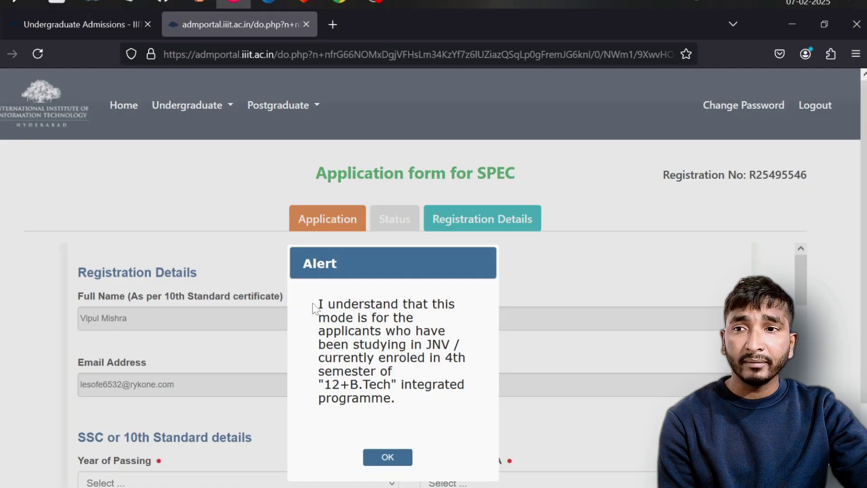
left_click_drag(316, 305, 427, 302)
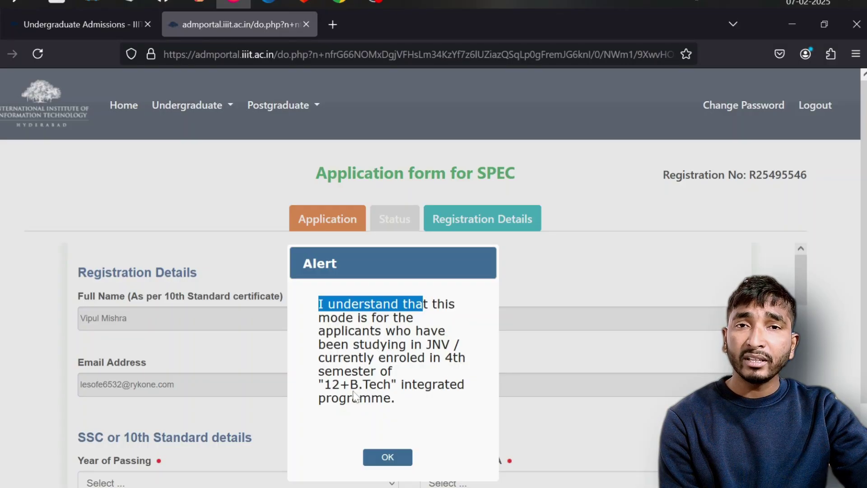
left_click(375, 403)
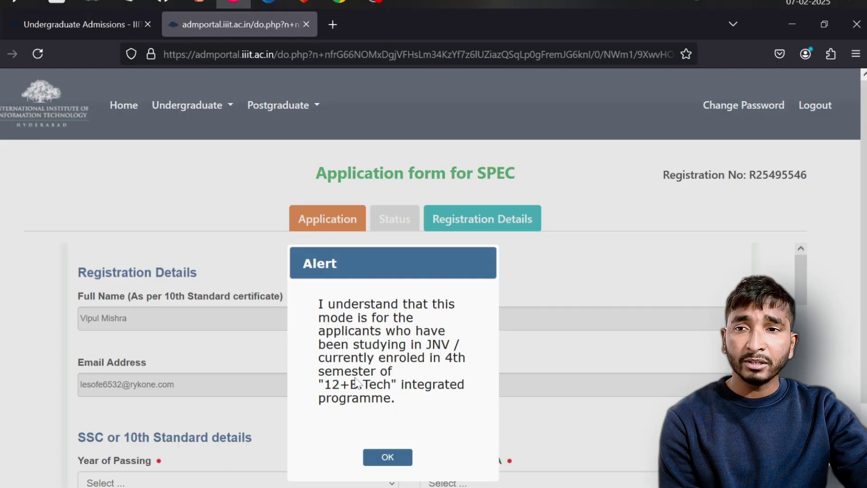
left_click_drag(323, 306, 410, 403)
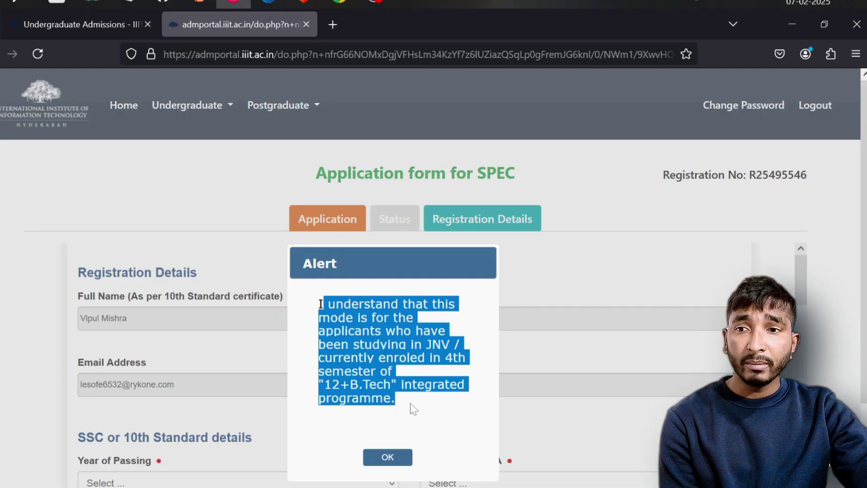
left_click(401, 462)
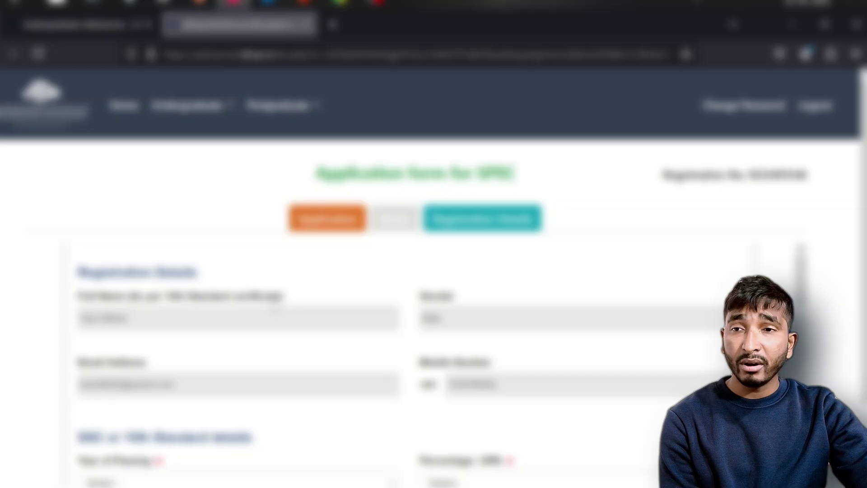
Step: In the SSC or 10th Standard details, set Year of Passing to 2021, the marks type to Percentage and the score to 60
scroll(341, 312, "down", 3)
scroll(345, 314, "down", 2)
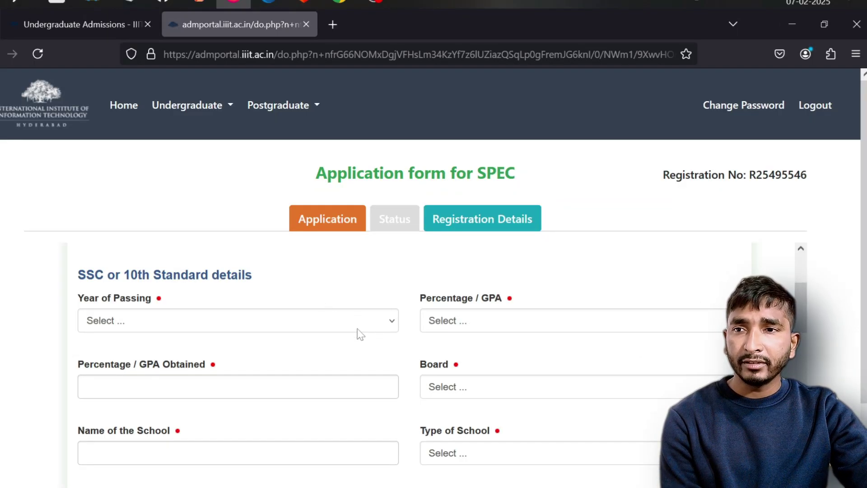
left_click(237, 320)
left_click(106, 398)
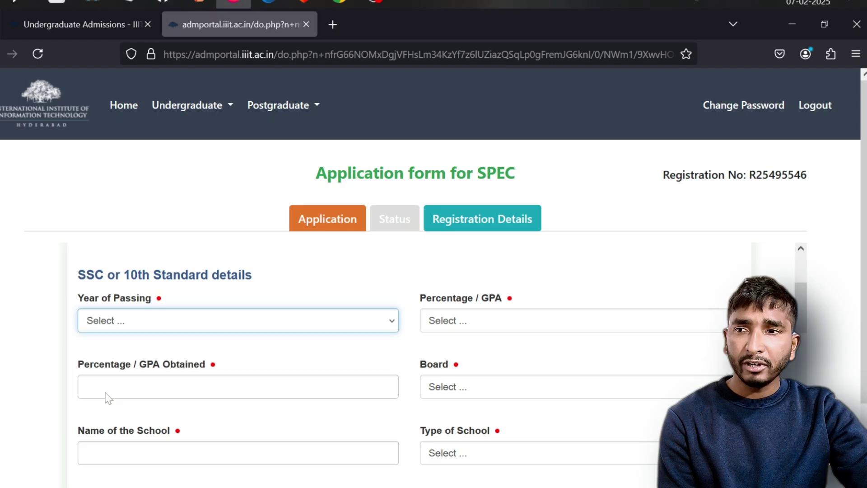
left_click(445, 321)
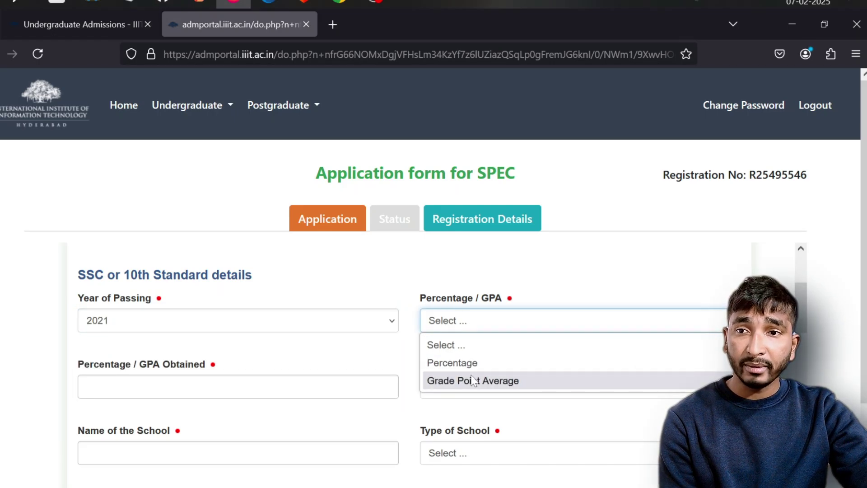
left_click(451, 362)
left_click(145, 387)
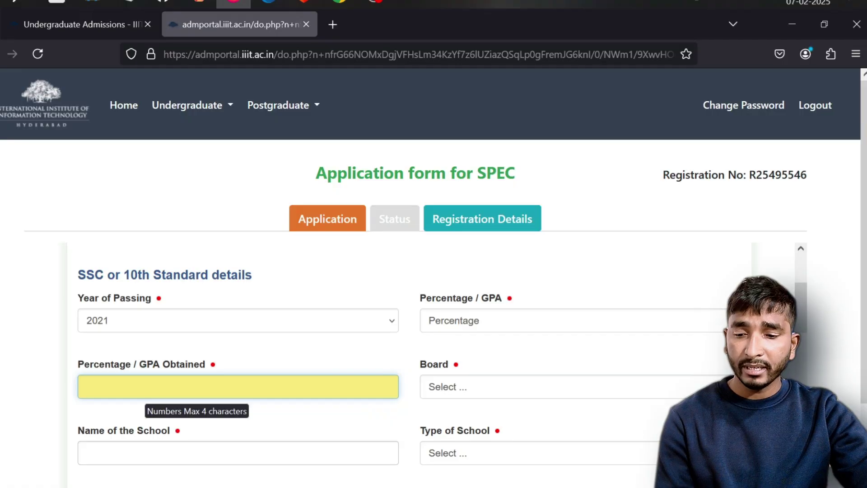
type("60")
Step: Set the 10th standard board to Bihar School Examination Board and enter UHS as the school name
scroll(451, 361, "down", 2)
left_click(497, 313)
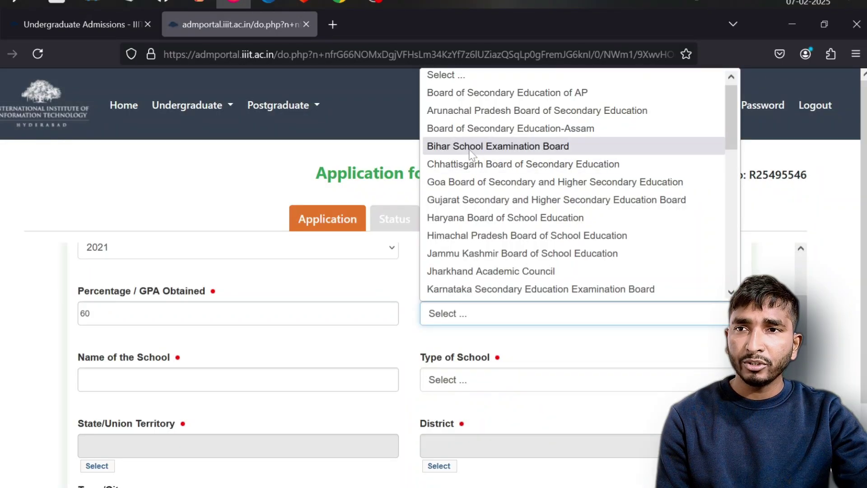
left_click(470, 152)
left_click(243, 382)
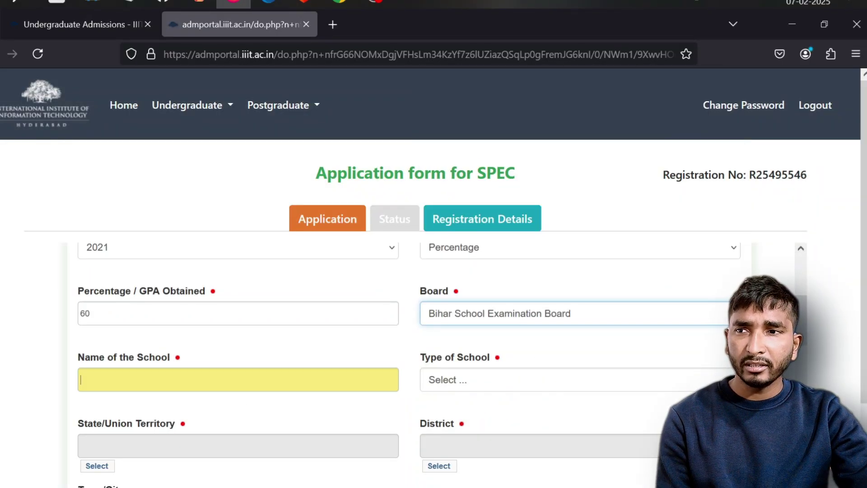
type("UHS")
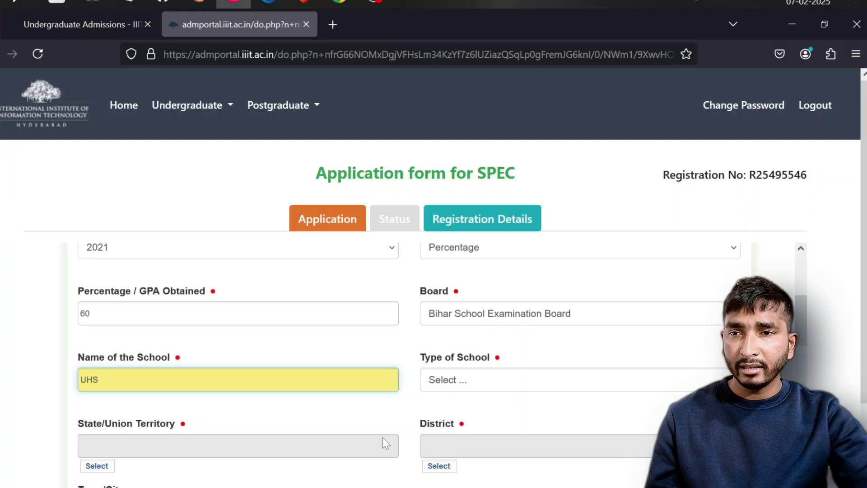
Step: Set the 10th standard school's type to Government and choose Bihar as its state and Supaul as its district
left_click(485, 381)
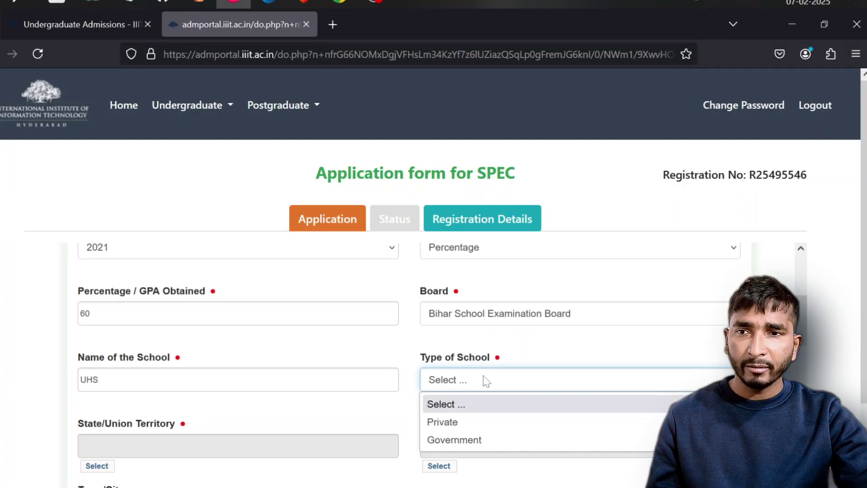
left_click(458, 439)
scroll(464, 411, "down", 3)
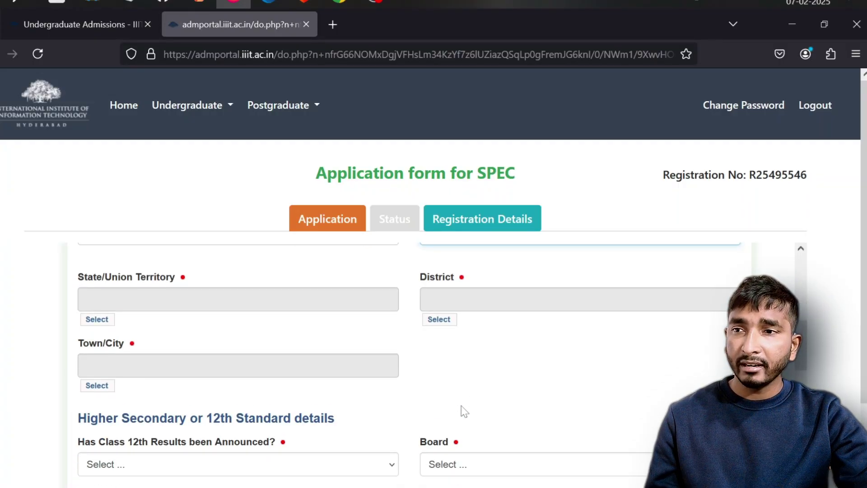
left_click(92, 321)
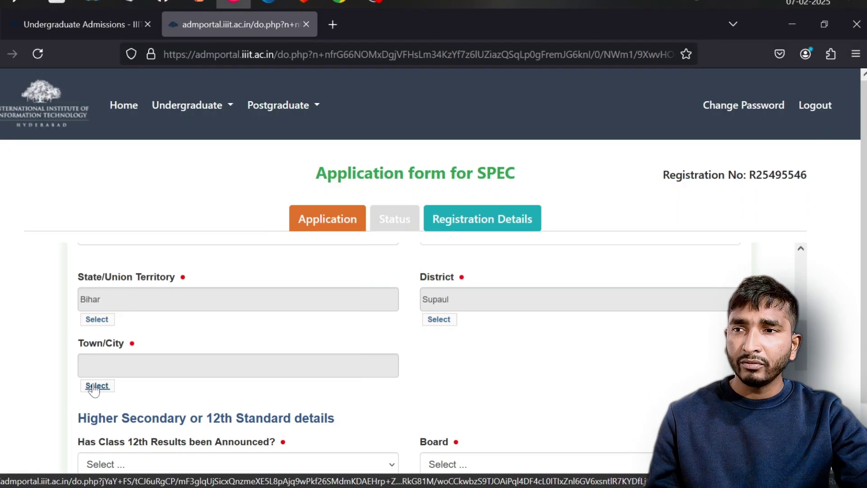
Step: Search the 10th standard school's Town/City list for rajeshwari and then raisri, and pick an entry from the results
left_click(95, 386)
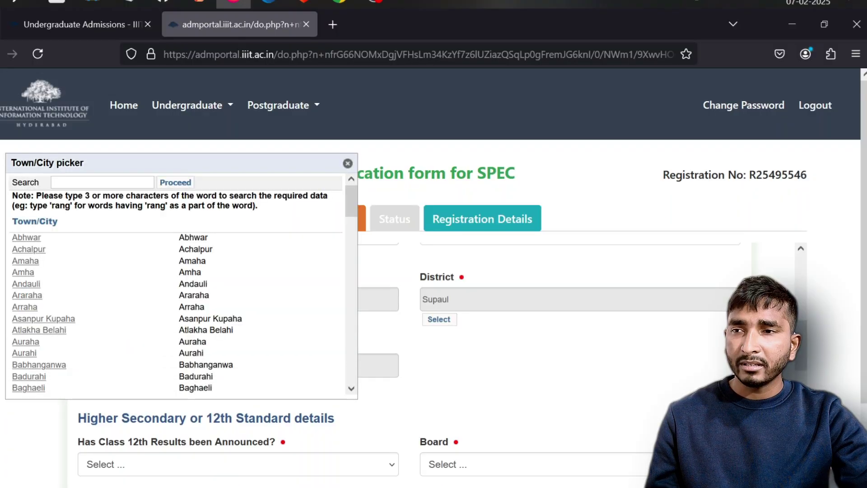
type("rajeshwari")
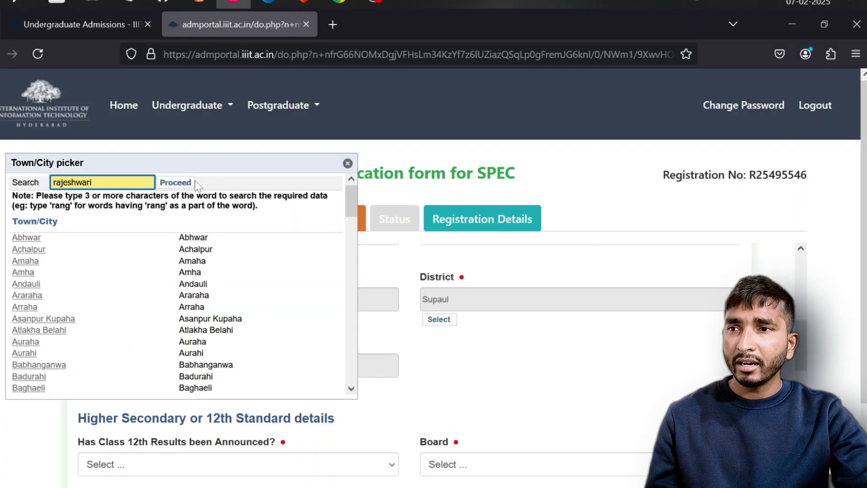
left_click(177, 184)
left_click(58, 182)
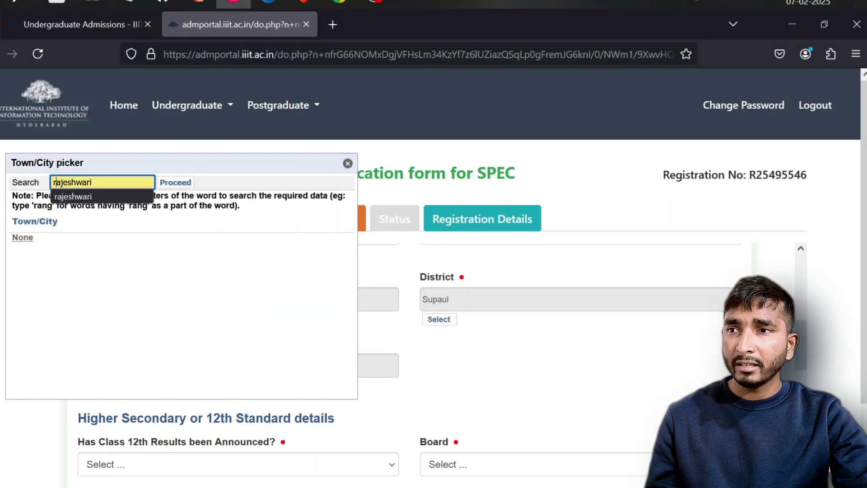
left_click(58, 182)
double_click(54, 182)
type("raisri")
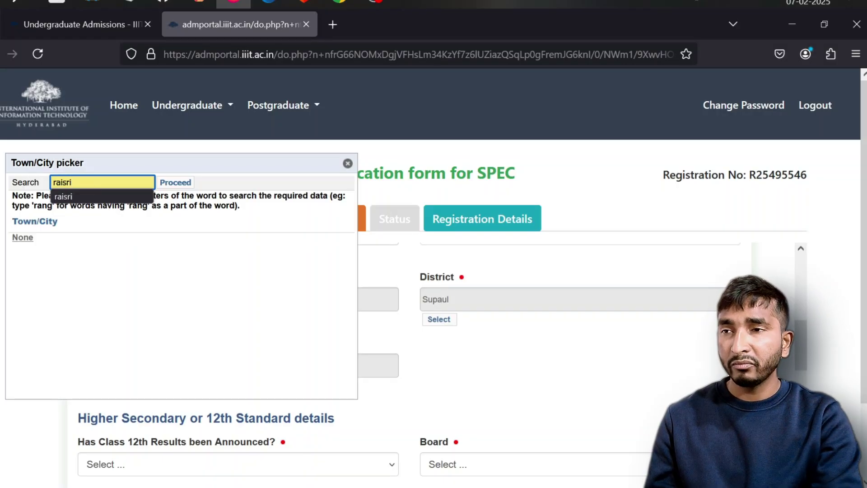
key("Return")
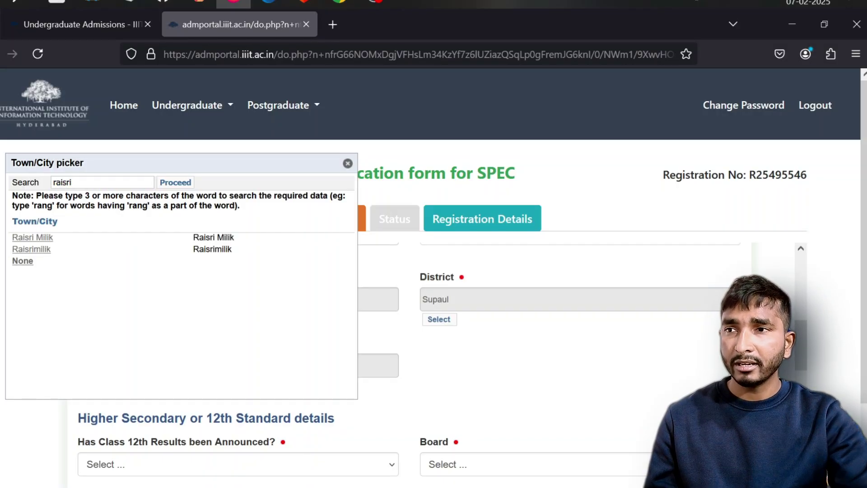
left_click(36, 254)
Step: In the 12th Standard details, answer No to results being announced and set the board to Bihar School Examination Board
scroll(418, 282, "down", 3)
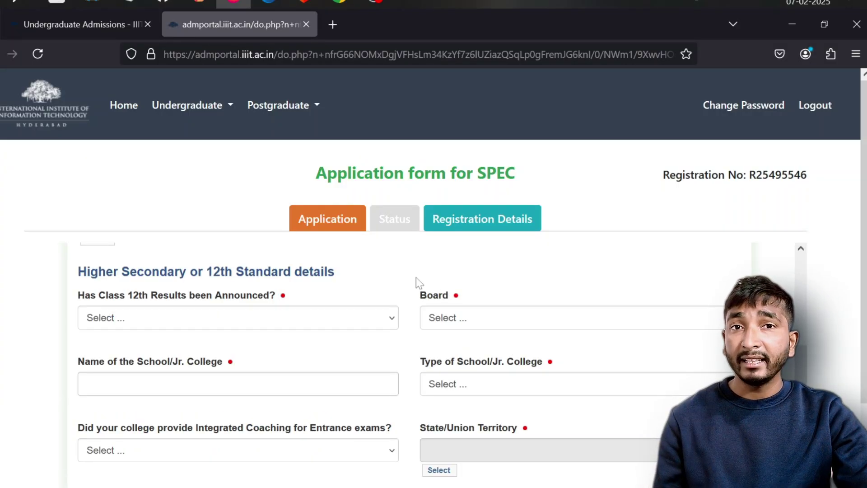
left_click(233, 317)
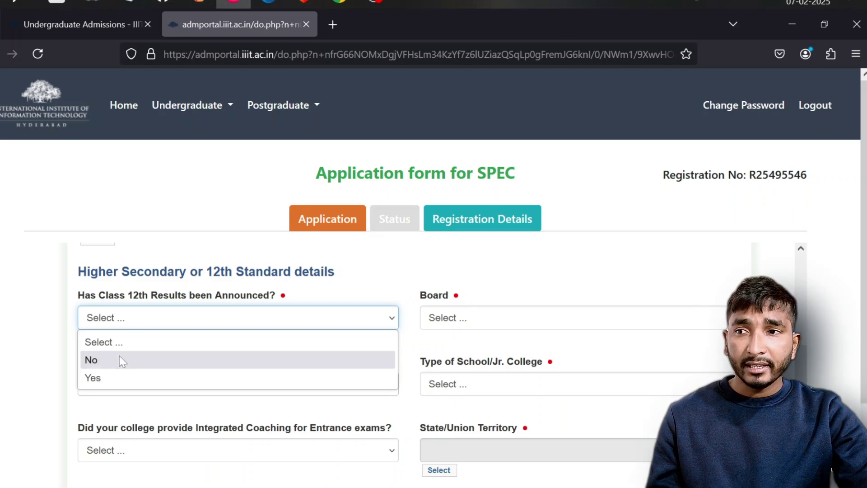
left_click(120, 359)
left_click(464, 316)
left_click(465, 153)
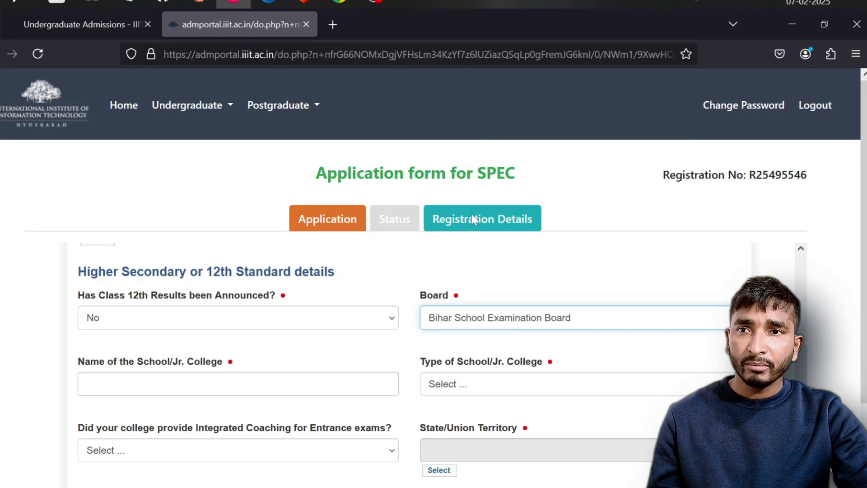
Step: Enter UHS as the 12th standard School/Jr. College name and set its type to Government
left_click(238, 383)
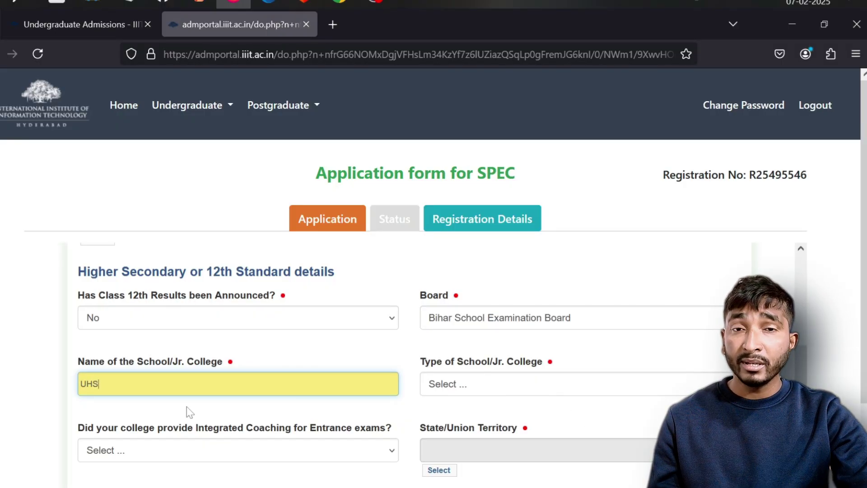
left_click(489, 383)
left_click(456, 436)
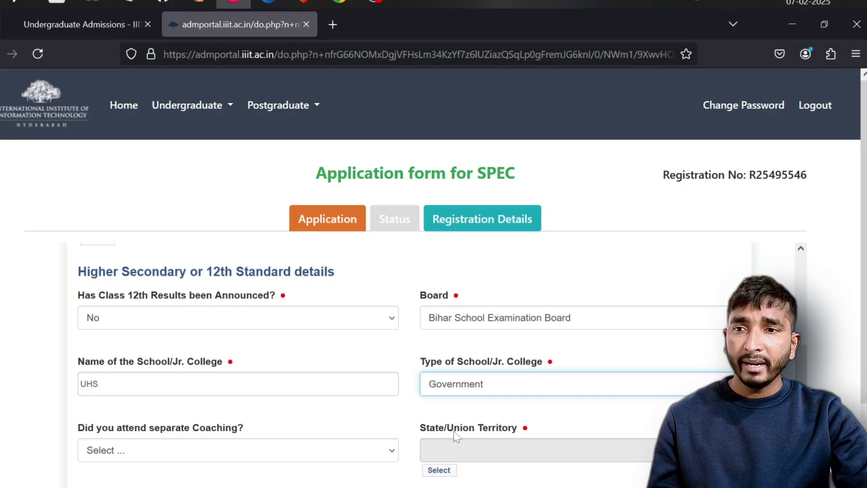
scroll(357, 373, "down", 2)
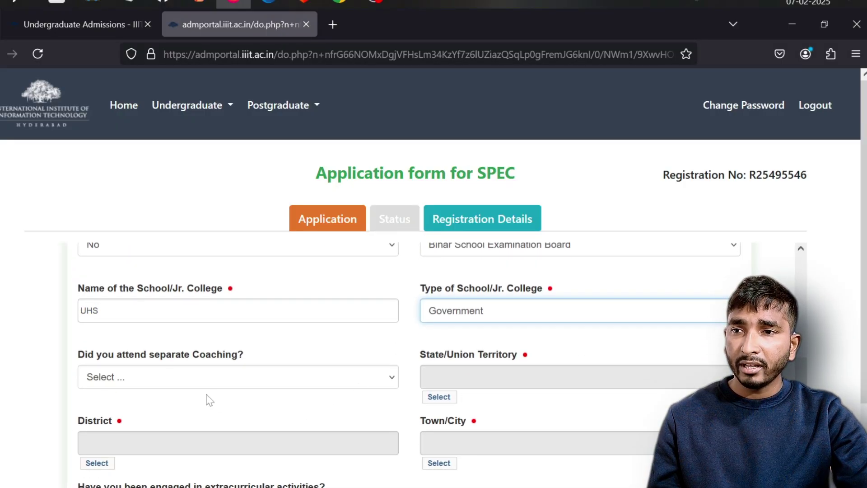
left_click(480, 316)
left_click(480, 370)
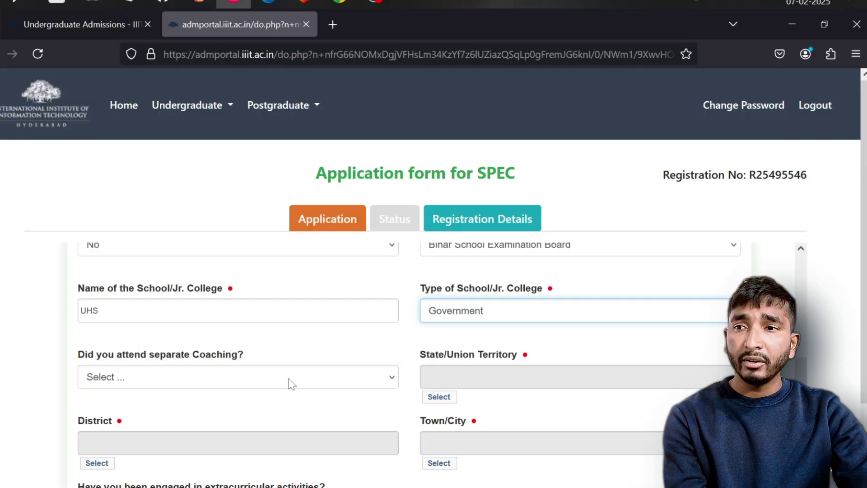
Step: Answer No to attending separate coaching and choose Bihar as the 12th standard school's state
left_click(289, 383)
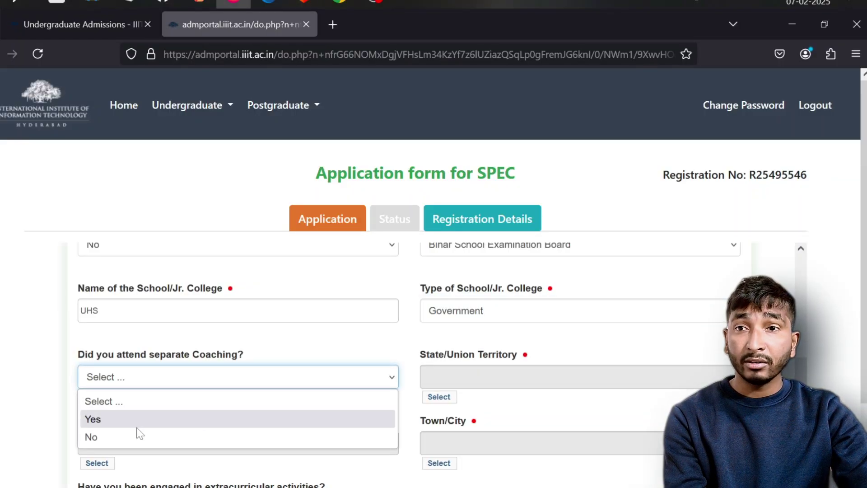
left_click(109, 435)
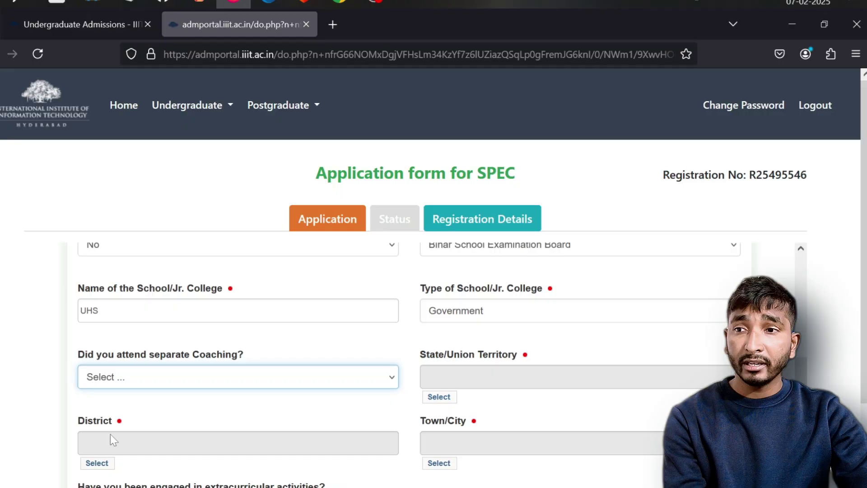
left_click(437, 397)
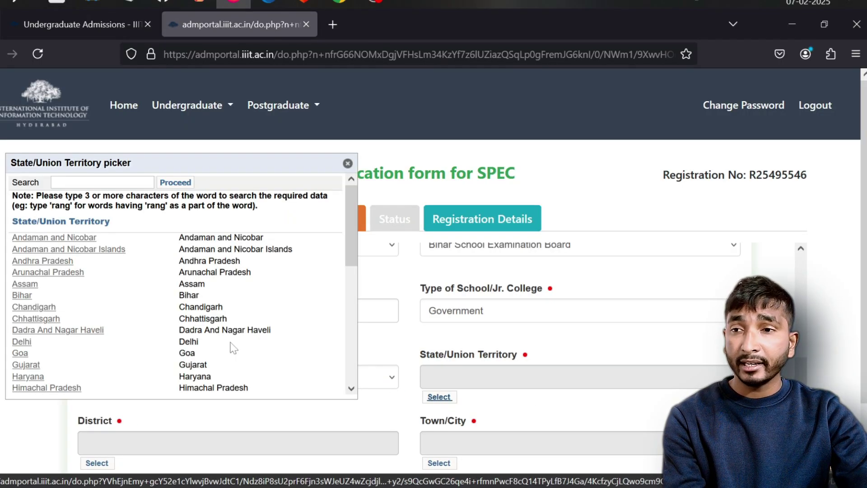
left_click(32, 295)
Step: Answer No to having been engaged in extracurricular activities
scroll(217, 375, "down", 2)
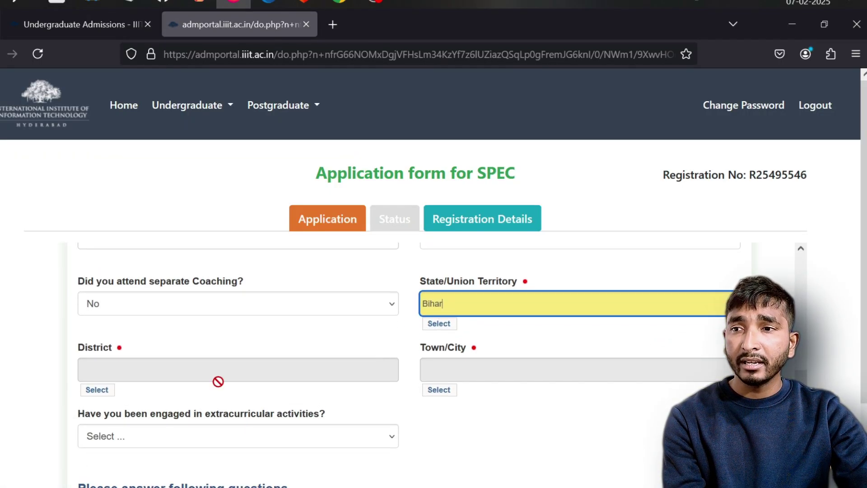
scroll(166, 293, "down", 4)
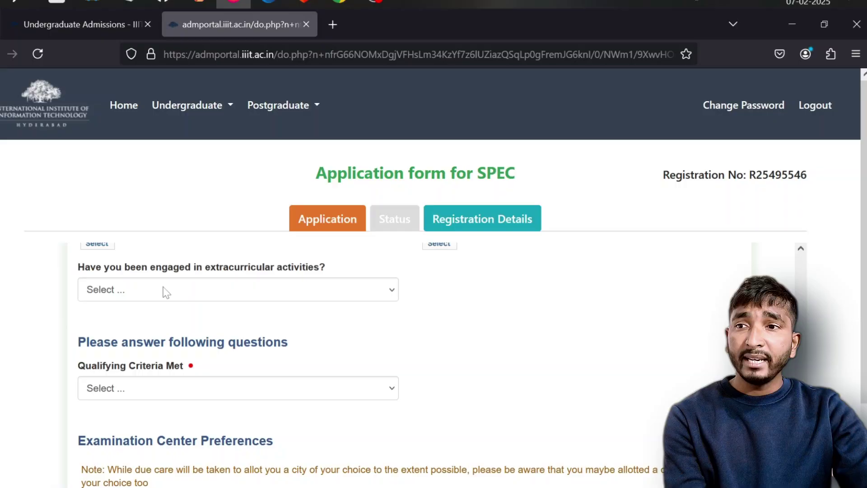
left_click(247, 289)
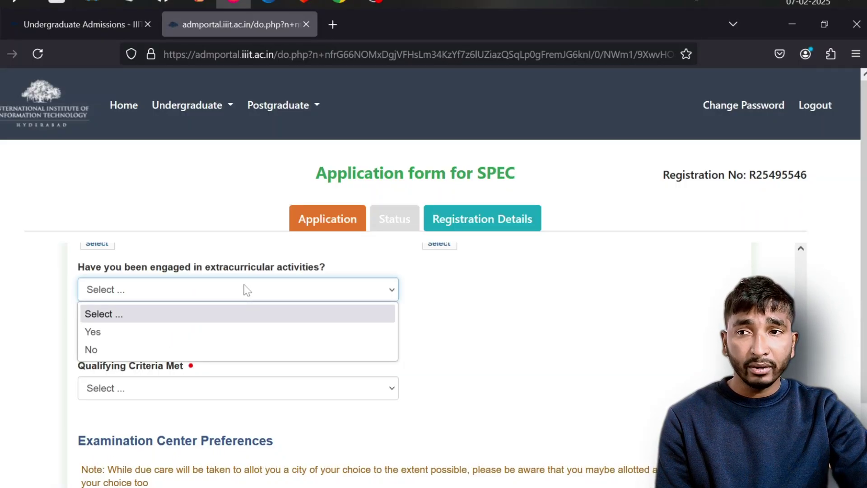
left_click(103, 348)
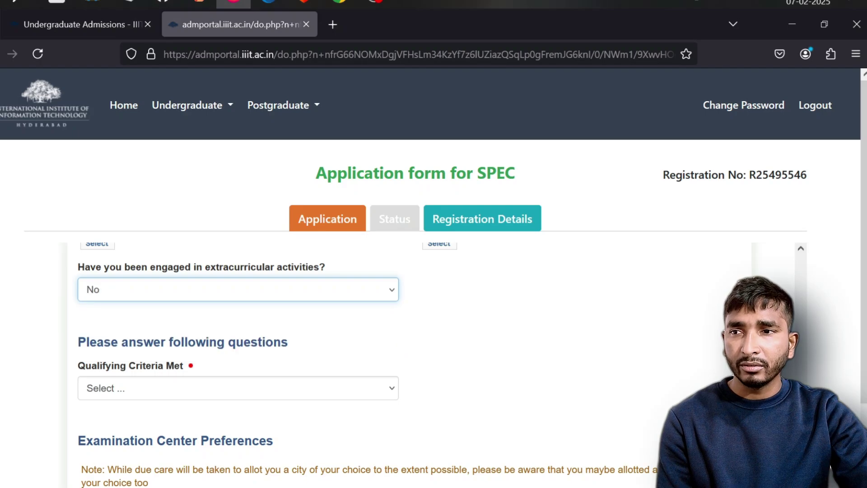
Step: Set Qualifying Criteria Met to JNV and read the note about the required JNV schooling
scroll(340, 316, "down", 2)
left_click(340, 309)
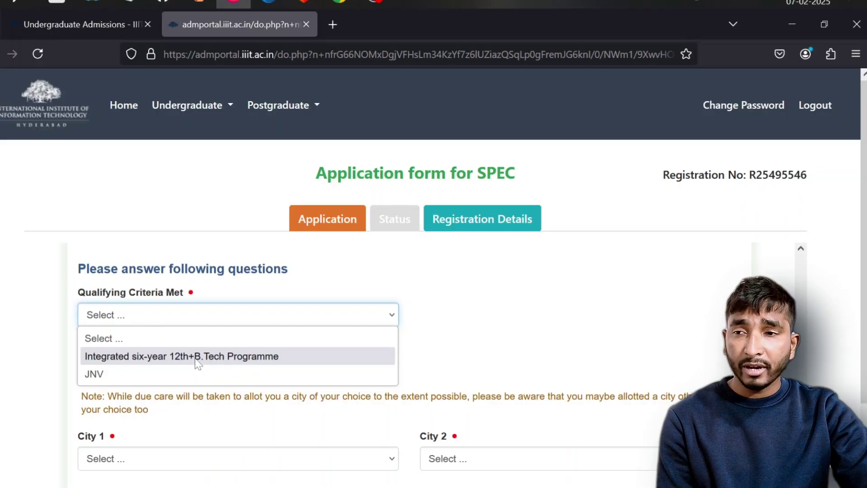
left_click(98, 375)
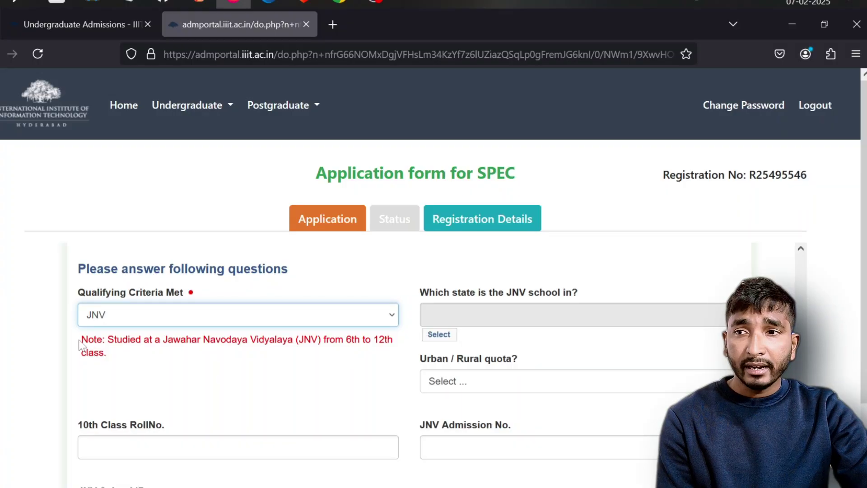
left_click_drag(81, 343, 384, 358)
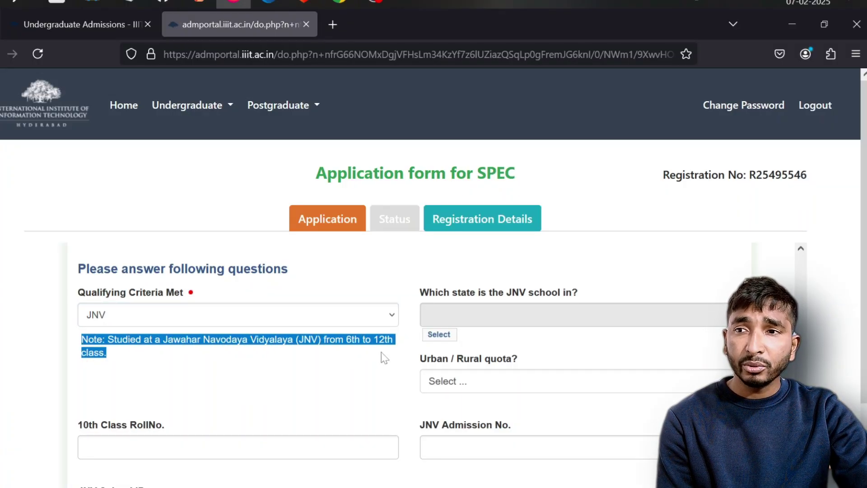
left_click(383, 357)
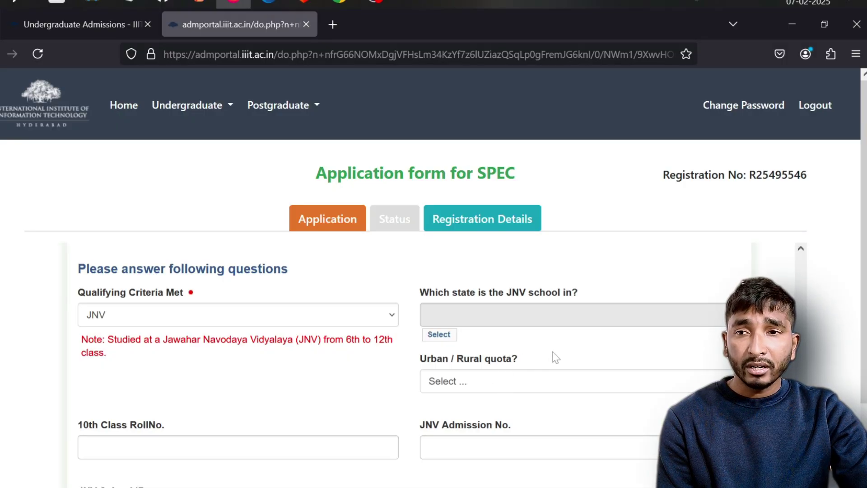
Step: Examine the 10th Class RollNo., JNV Admission No. and JNV School ID fields and the list of examination center cities
scroll(554, 357, "down", 2)
left_click(238, 374)
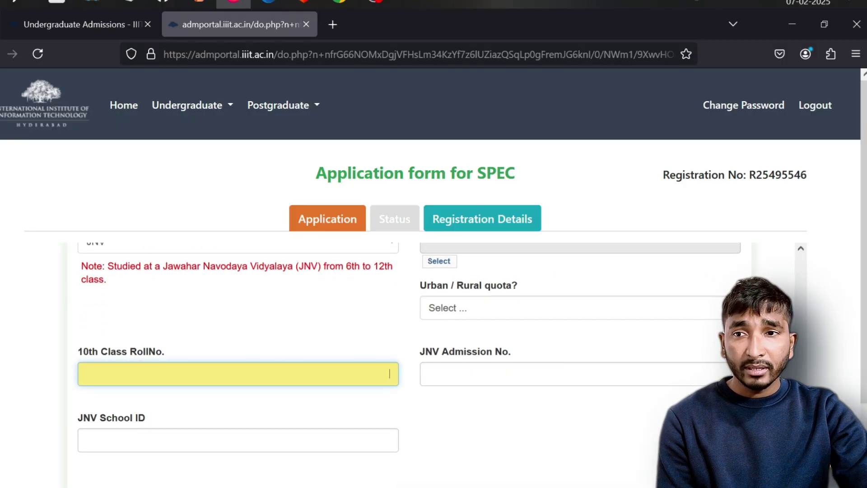
left_click(474, 381)
scroll(474, 382, "down", 2)
left_click(348, 361)
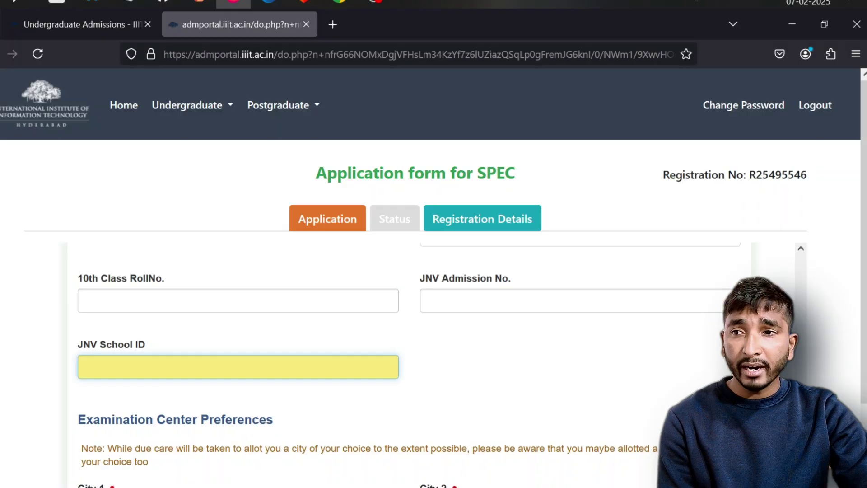
scroll(348, 357, "down", 6)
scroll(347, 356, "up", 2)
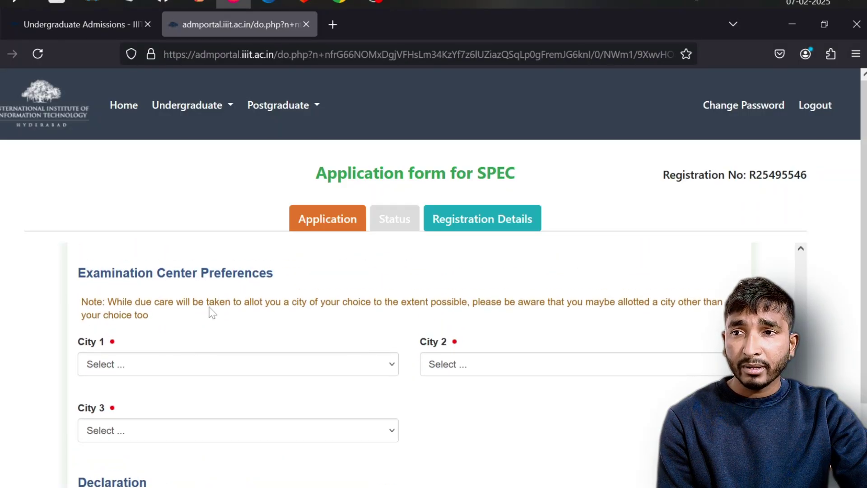
scroll(412, 360, "down", 3)
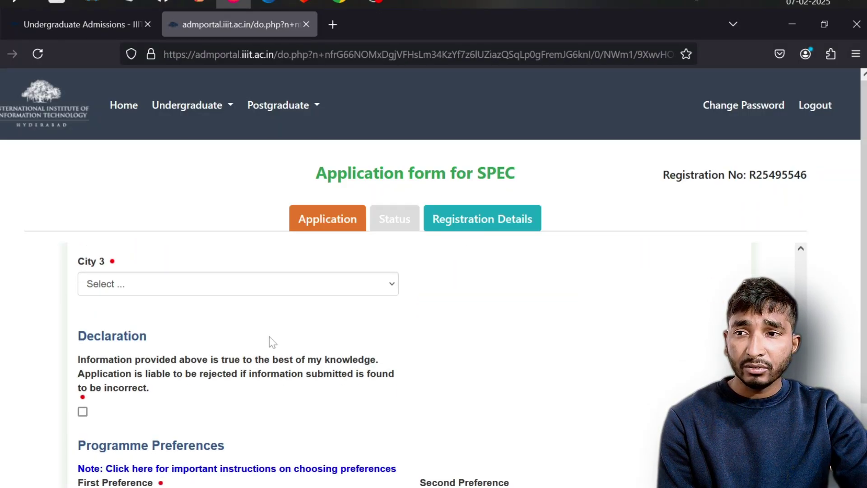
scroll(347, 360, "up", 3)
left_click(381, 364)
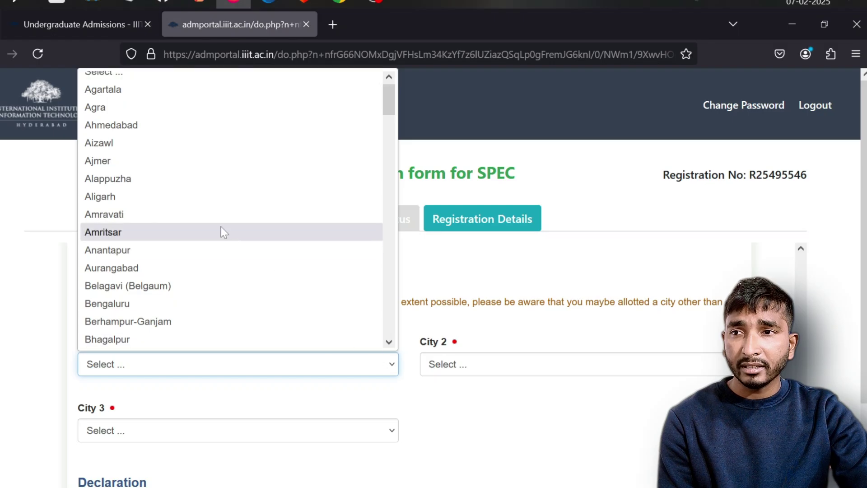
scroll(236, 248, "down", 20)
left_click(481, 385)
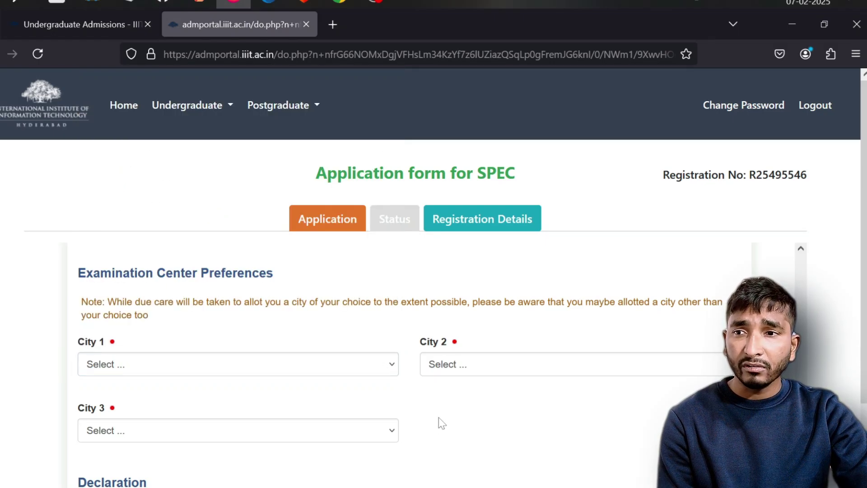
Step: Accept the declaration that the information provided in the application is true
scroll(437, 417, "down", 7)
scroll(438, 417, "up", 2)
left_click(83, 338)
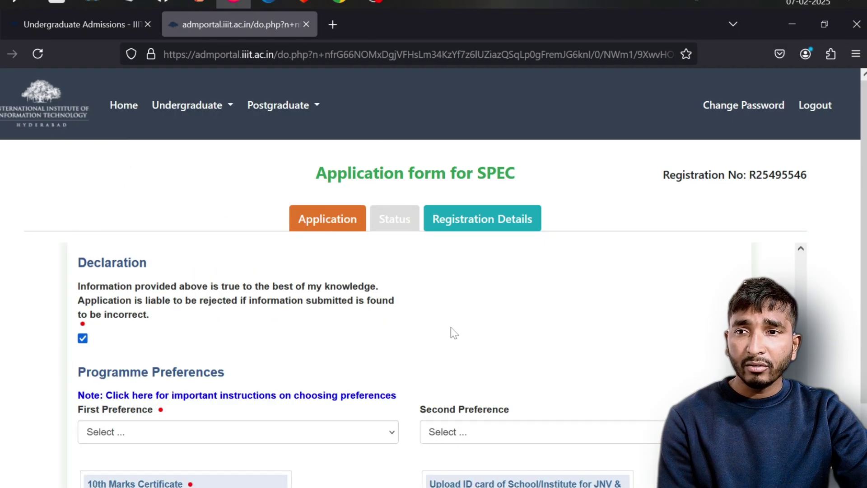
Step: Examine the programme options offered for the First Preference
scroll(451, 332, "down", 2)
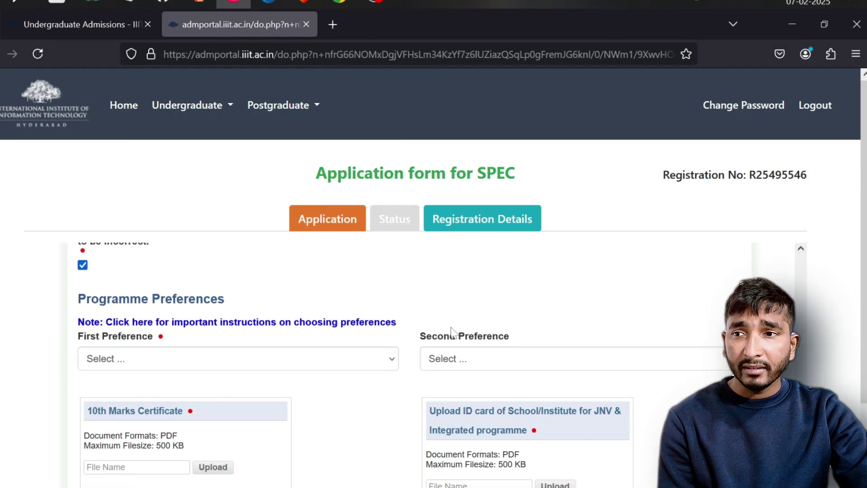
left_click(387, 363)
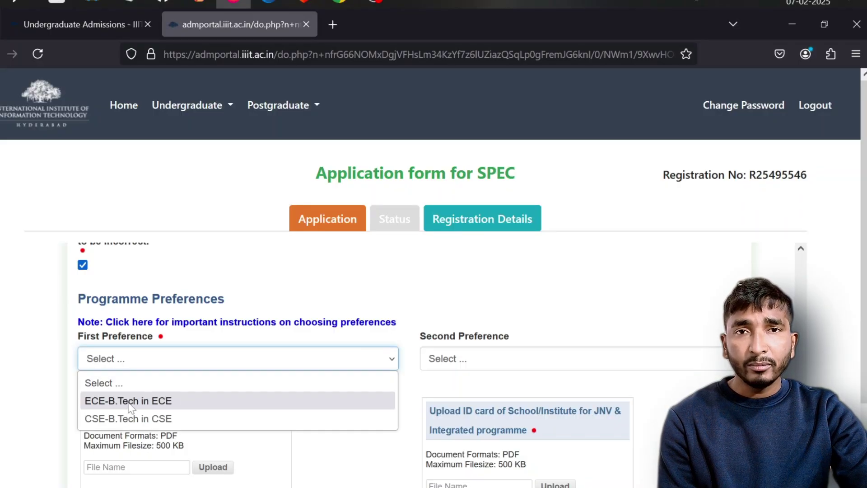
left_click(419, 397)
Step: Examine the file format and size requirements for the 10th marks certificate, school ID card, photo and JNV bonafide certificate uploads
scroll(419, 395, "down", 4)
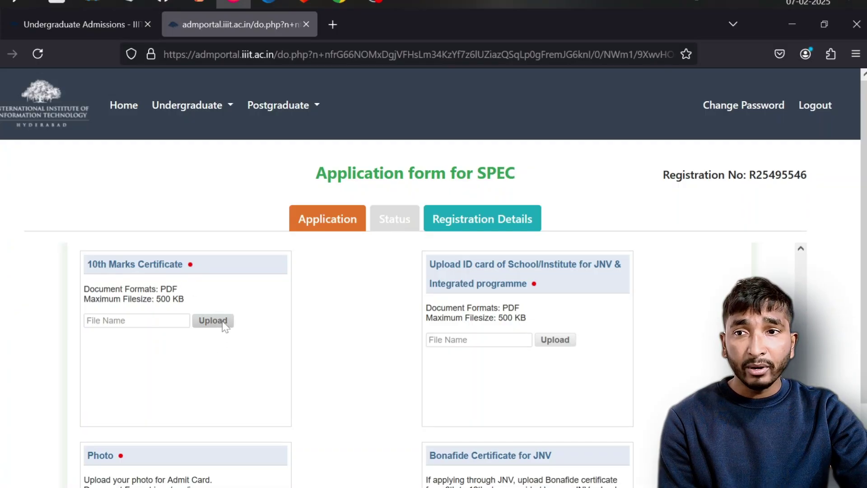
double_click(169, 289)
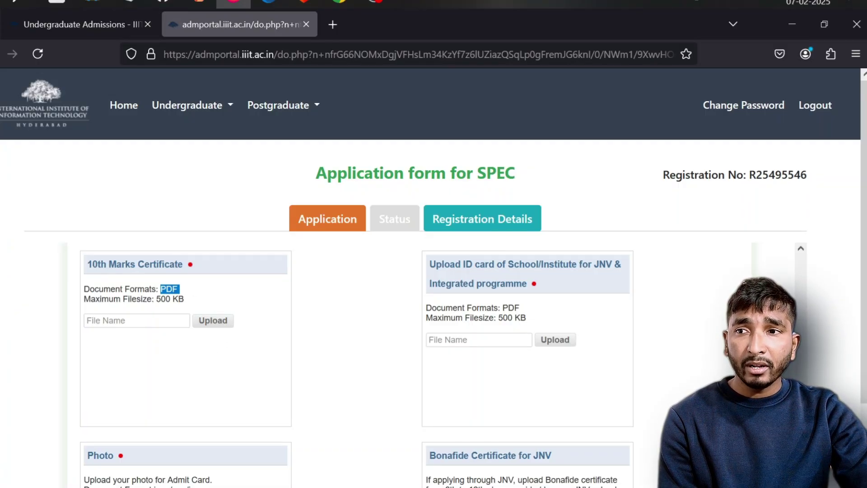
left_click_drag(156, 298, 197, 303)
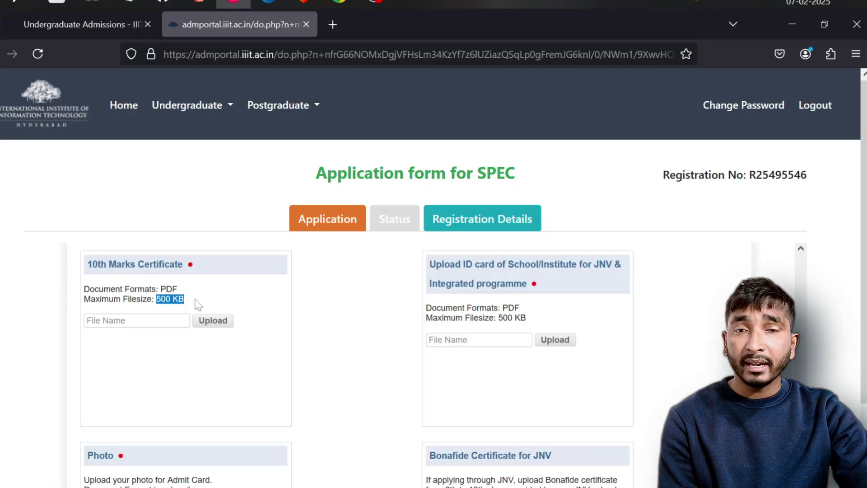
left_click(197, 303)
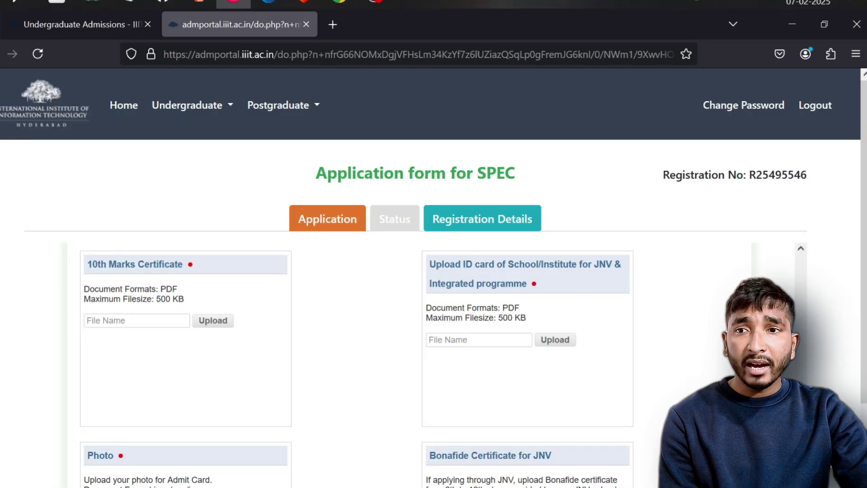
mouse_move(503, 307)
left_mouse_down()
mouse_move(525, 308)
mouse_move(527, 317)
mouse_move(499, 317)
left_mouse_up()
scroll(512, 339, "down", 6)
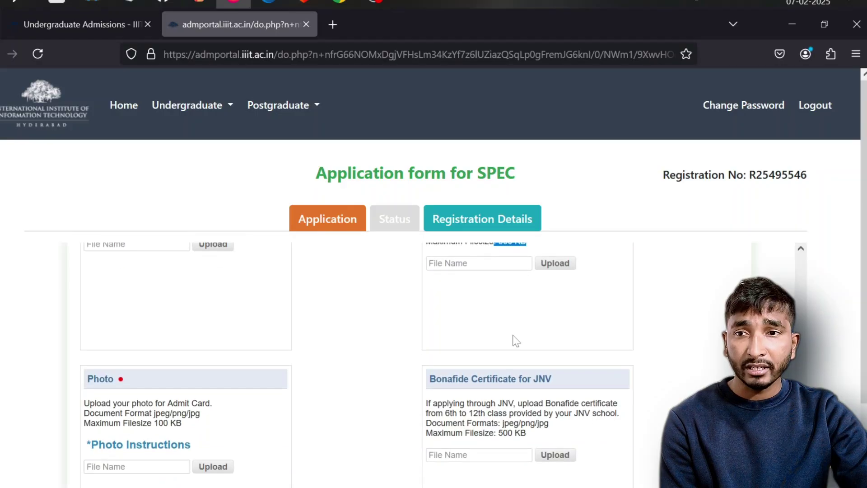
left_click_drag(86, 292, 156, 303)
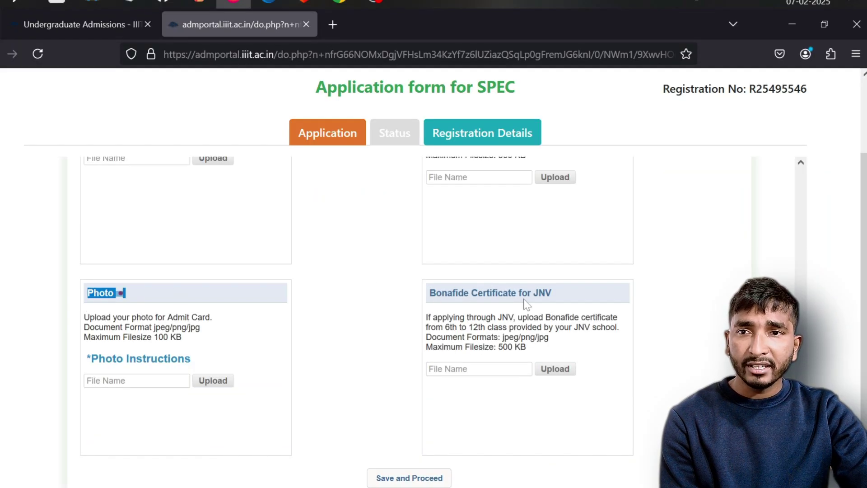
left_click_drag(427, 317, 515, 317)
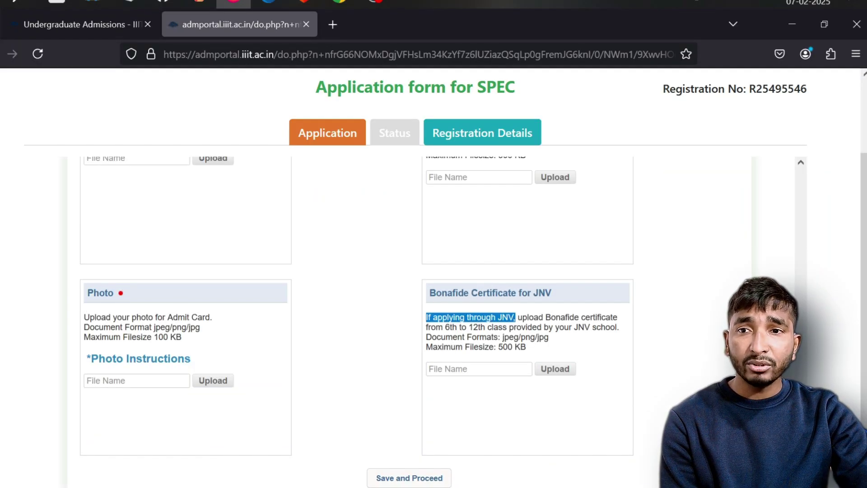
left_click(515, 317)
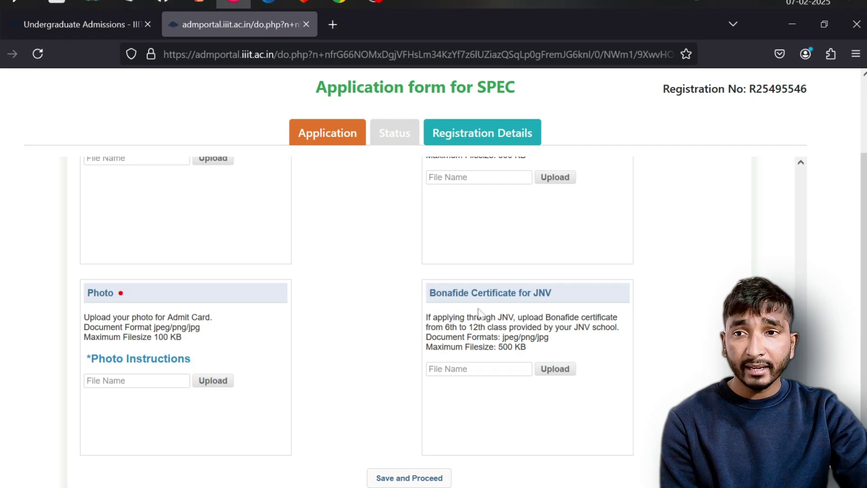
left_click_drag(427, 310, 426, 317)
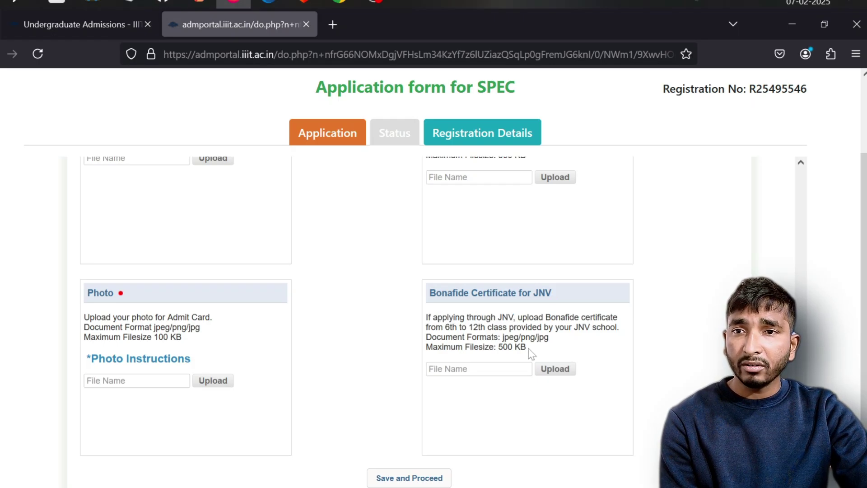
Step: Set Qualifying Criteria Met to Integrated six-year 12th+B.Tech Programme
scroll(601, 385, "up", 10)
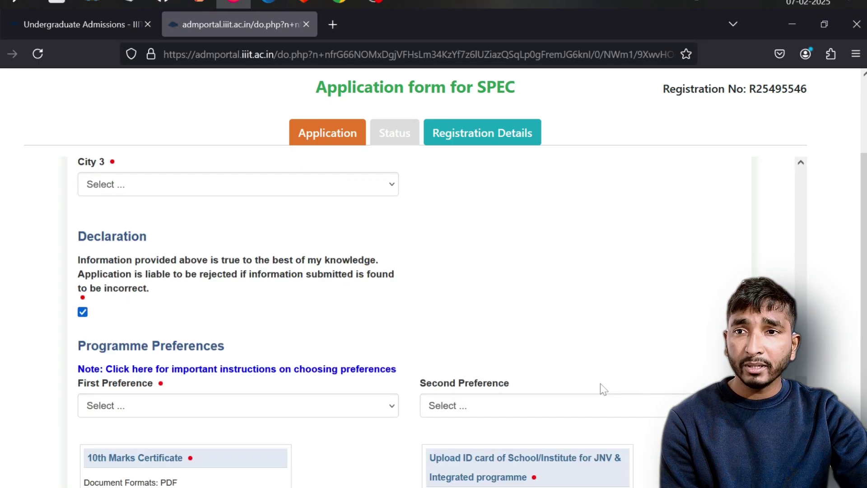
scroll(599, 382, "up", 5)
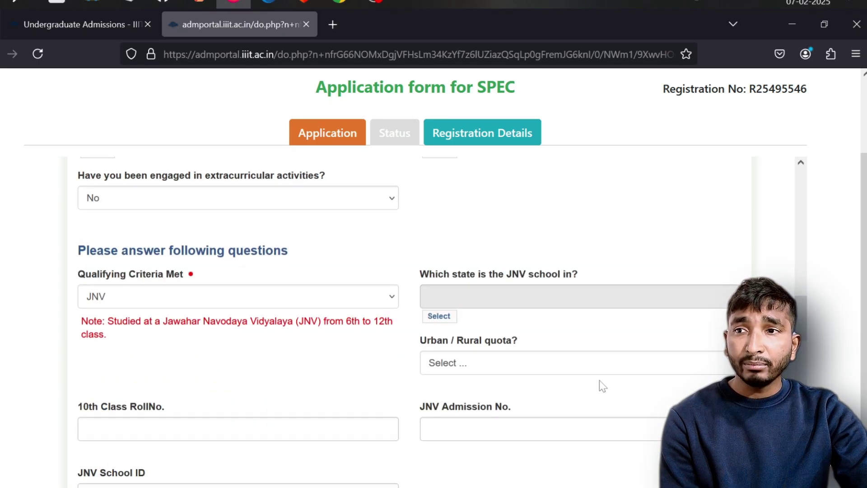
left_click(383, 305)
left_click(180, 342)
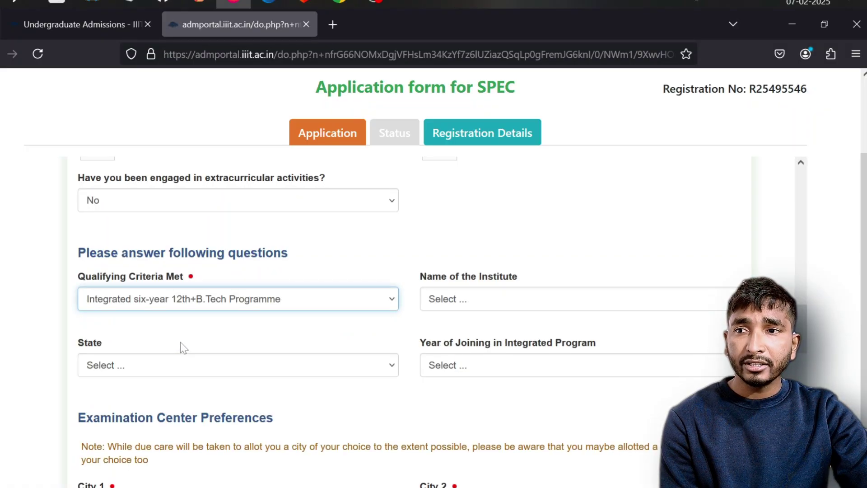
Step: Look through the institute and state choices for the integrated programme and set the Year of Joining in Integrated Program to 2023
left_click(505, 300)
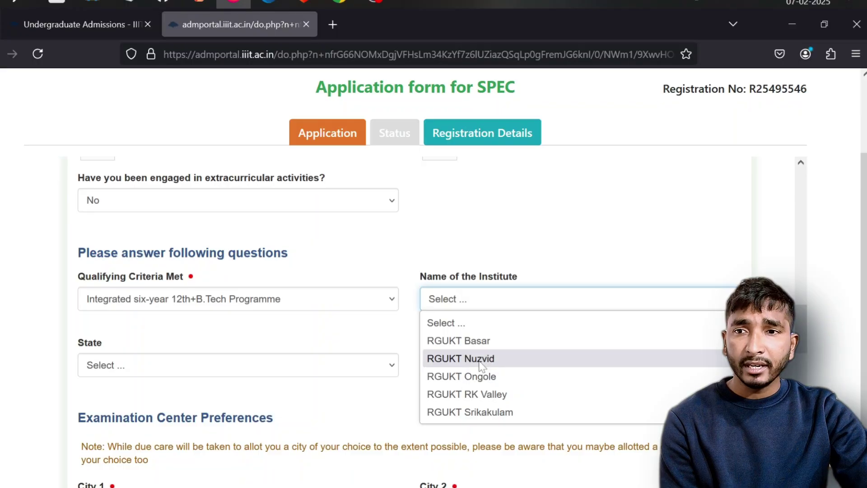
left_click(371, 321)
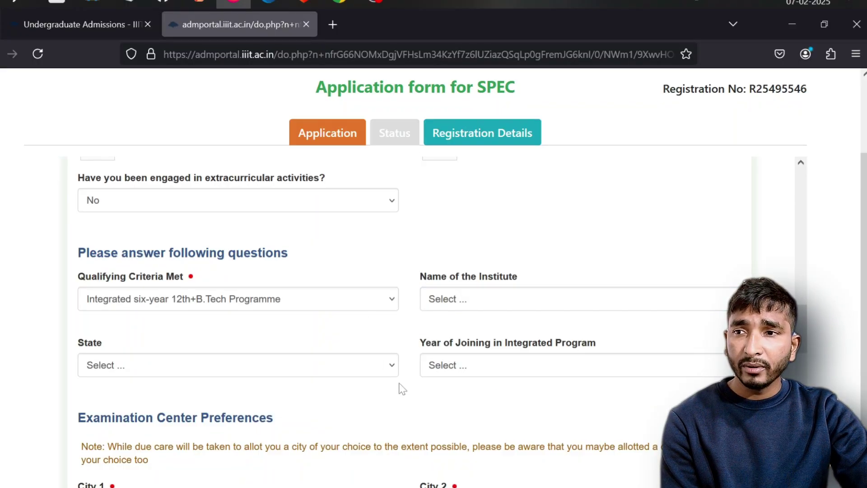
left_click(387, 369)
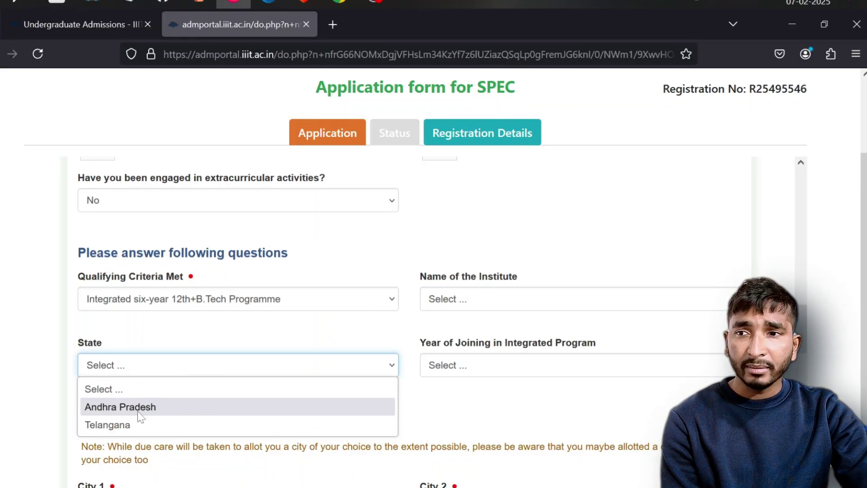
left_click(535, 391)
left_click(507, 374)
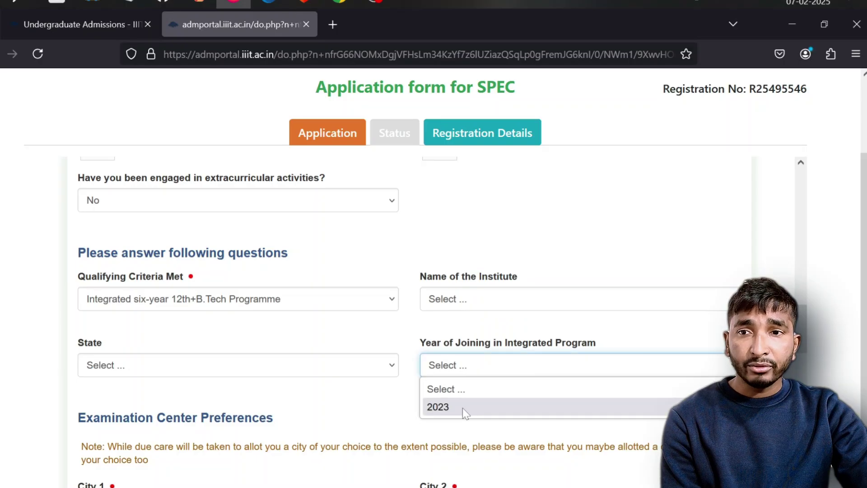
left_click(462, 407)
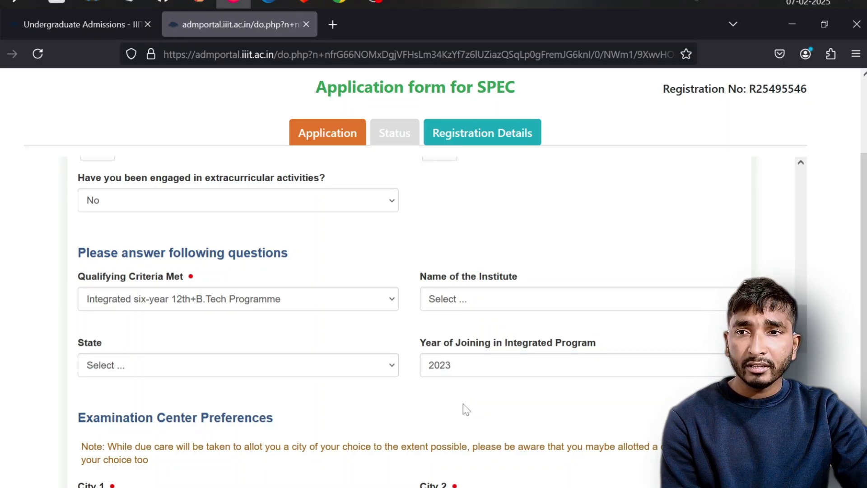
Step: Examine the examination center city choices and the programme options offered for the Second Preference
scroll(464, 401, "down", 3)
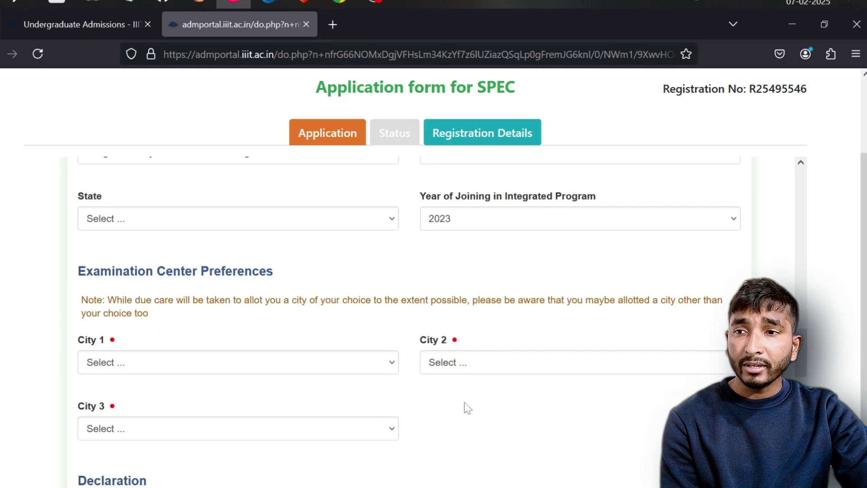
left_click(325, 363)
left_click(493, 364)
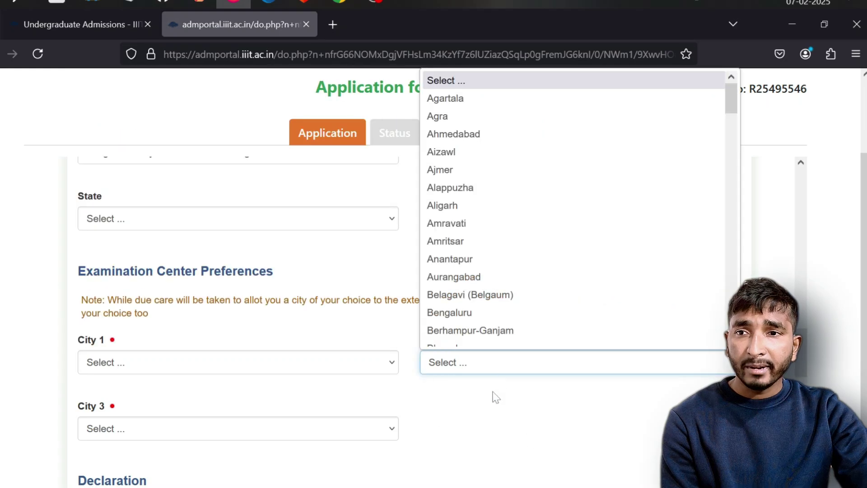
left_click(472, 412)
scroll(474, 413, "down", 5)
scroll(476, 413, "down", 5)
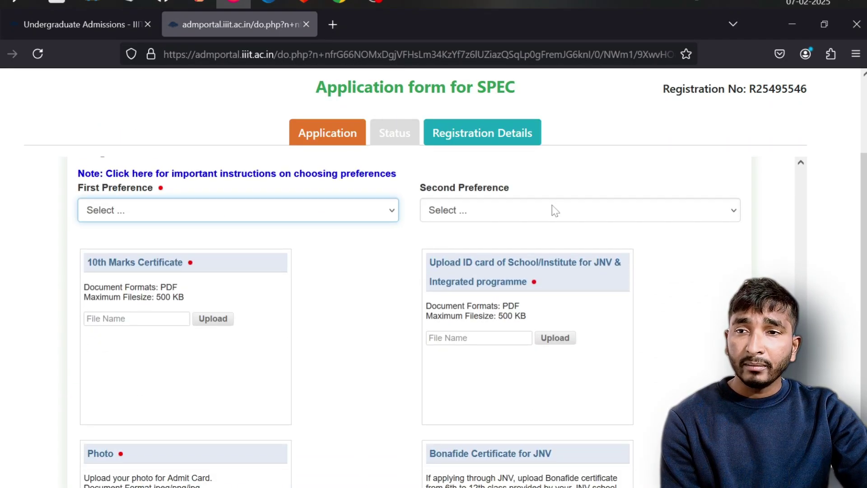
left_click(540, 215)
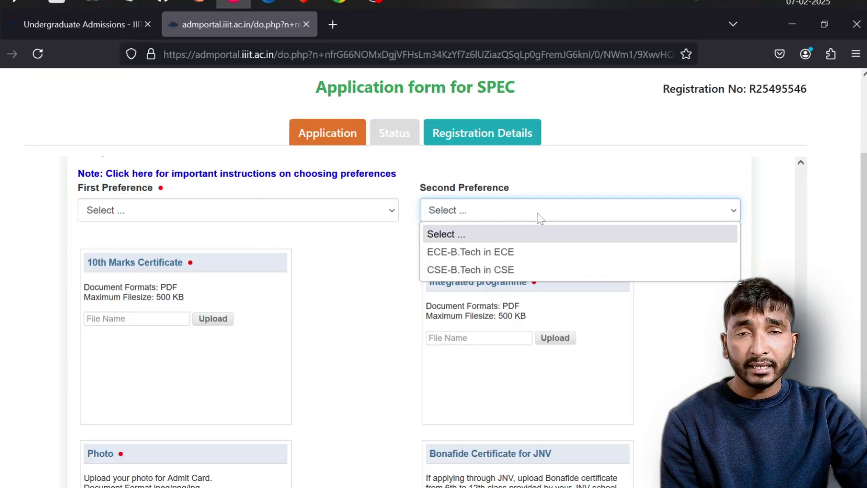
left_click(381, 316)
Step: Read the upload requirements for the integrated programme ID card, the photo and the JNV bonafide certificate
scroll(124, 187, "down", 2)
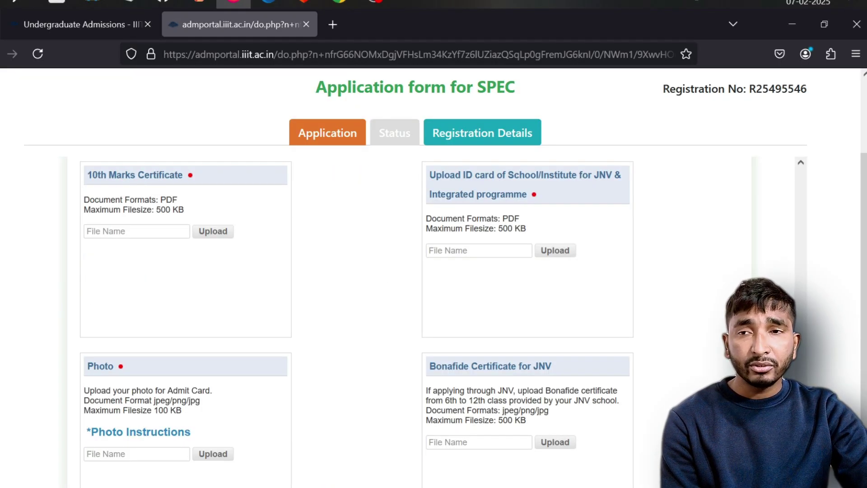
left_click_drag(460, 195, 513, 194)
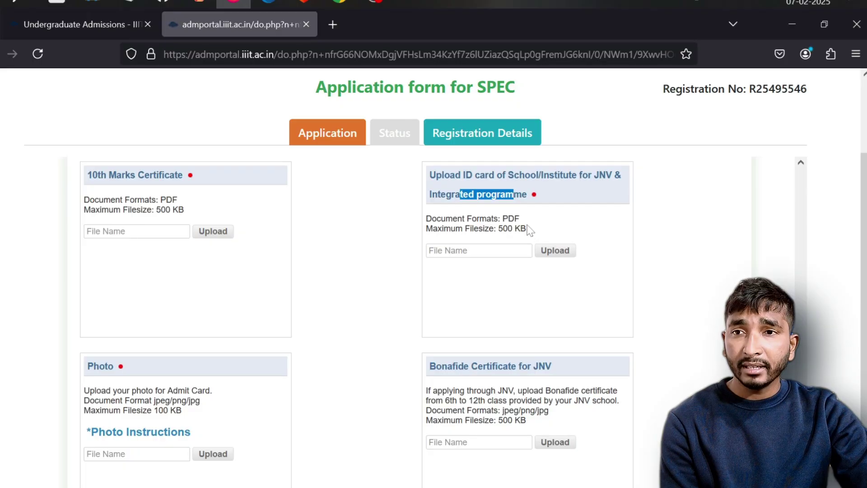
scroll(278, 423, "down", 2)
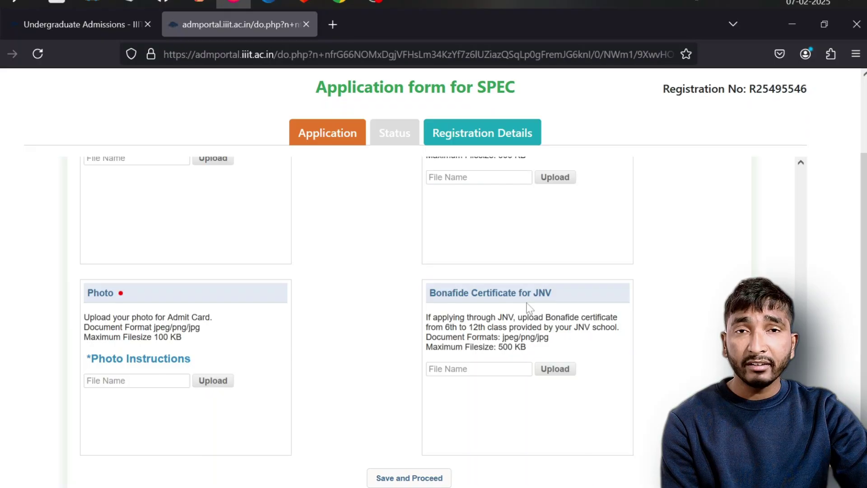
Step: Review the form from the Qualifying Criteria Met options through the programme preferences down to the document uploads
scroll(564, 300, "up", 10)
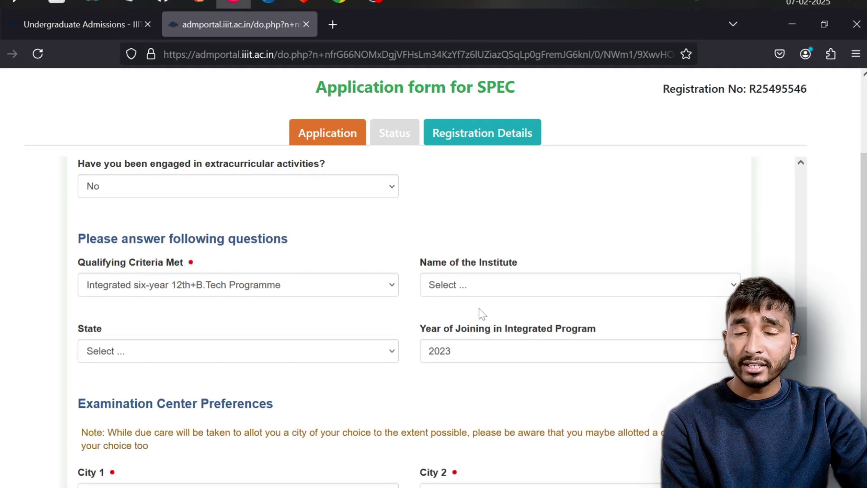
scroll(480, 312, "down", 10)
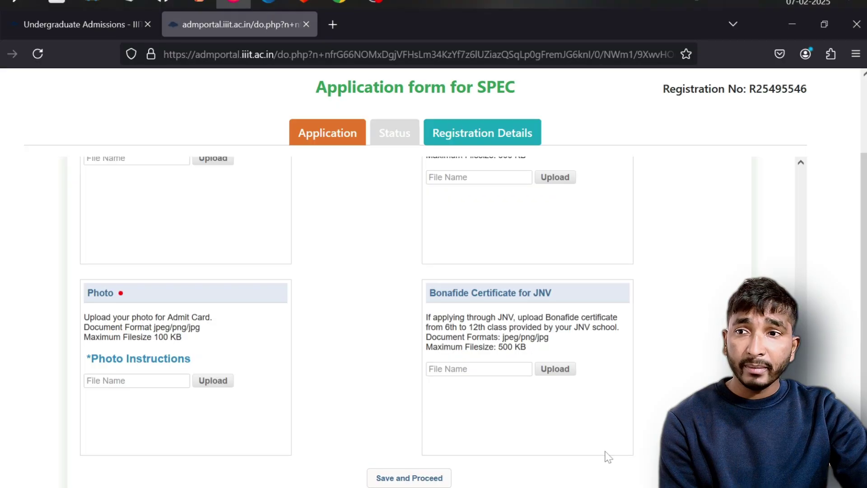
scroll(606, 455, "up", 3)
scroll(606, 456, "up", 9)
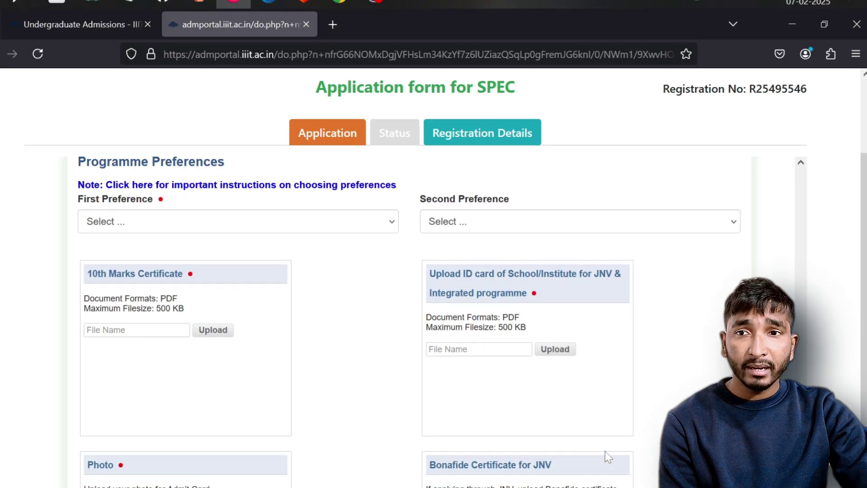
scroll(607, 455, "up", 5)
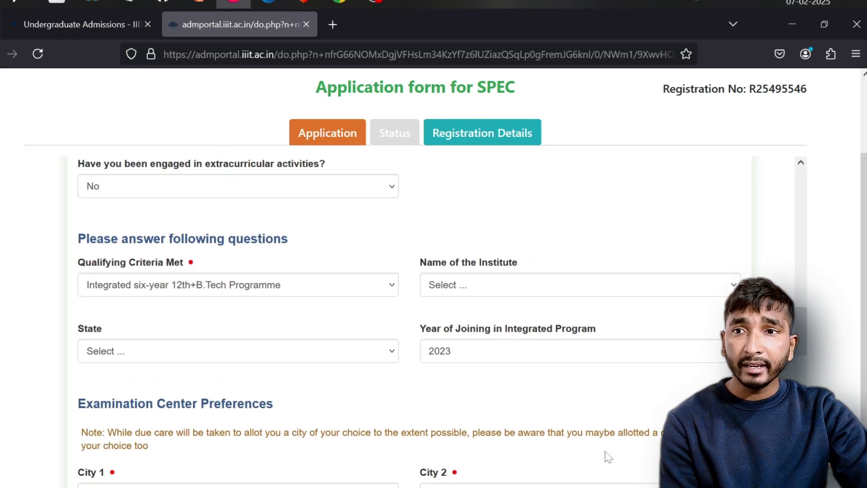
left_click(381, 359)
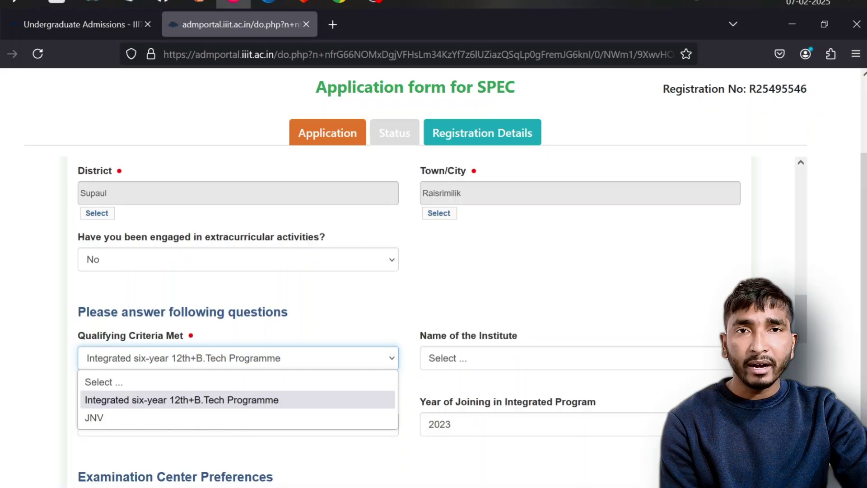
scroll(576, 445, "down", 15)
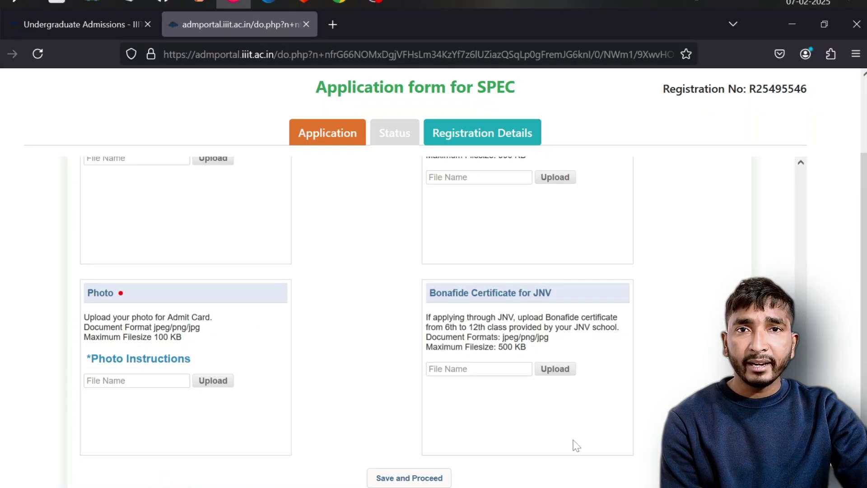